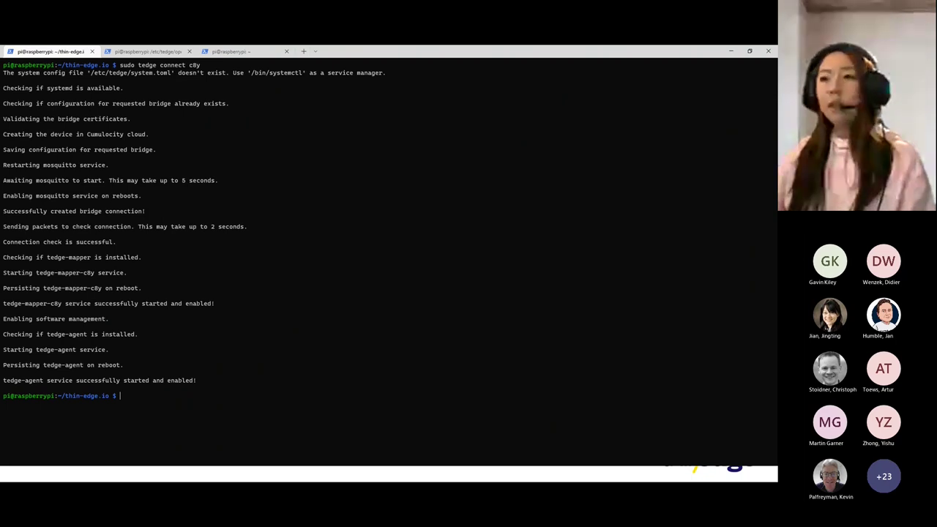
# Run tedge to show its version, and list the installed tedge packages with apt list --installed | grep tedge.
pyautogui.press('Up')
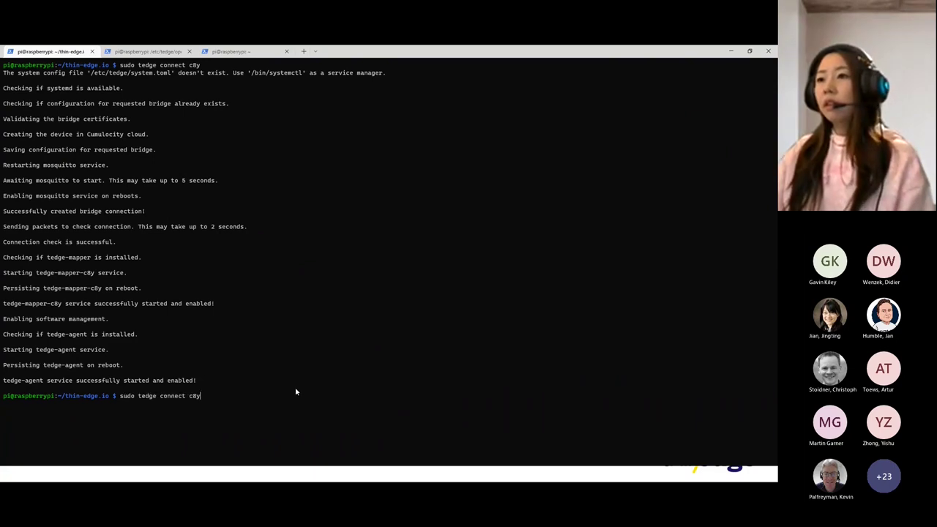
pyautogui.press('Down')
pyautogui.write('tedge')
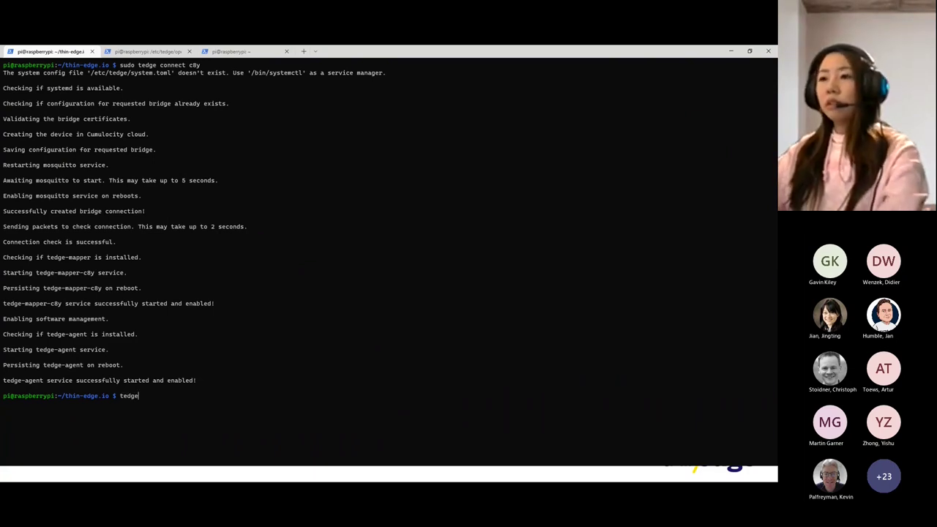
pyautogui.press('Return')
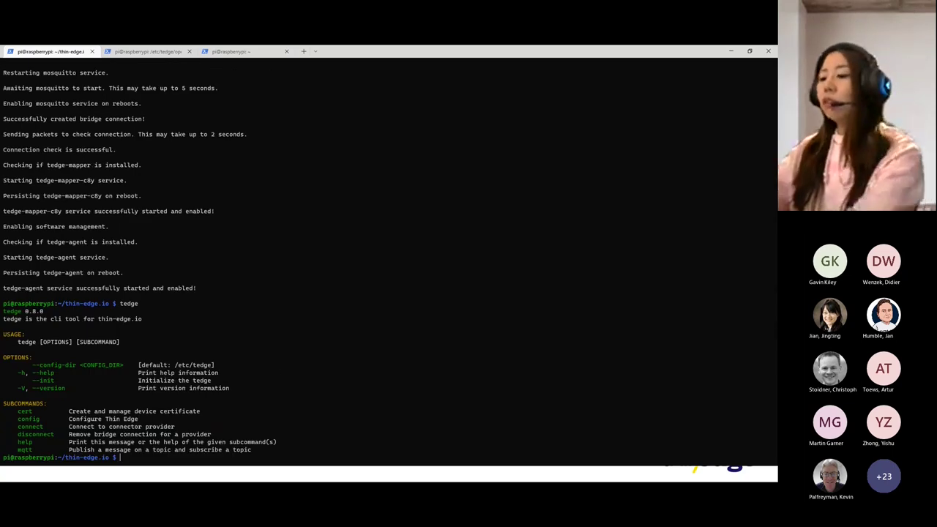
pyautogui.hotkey('ctrl', 'r')
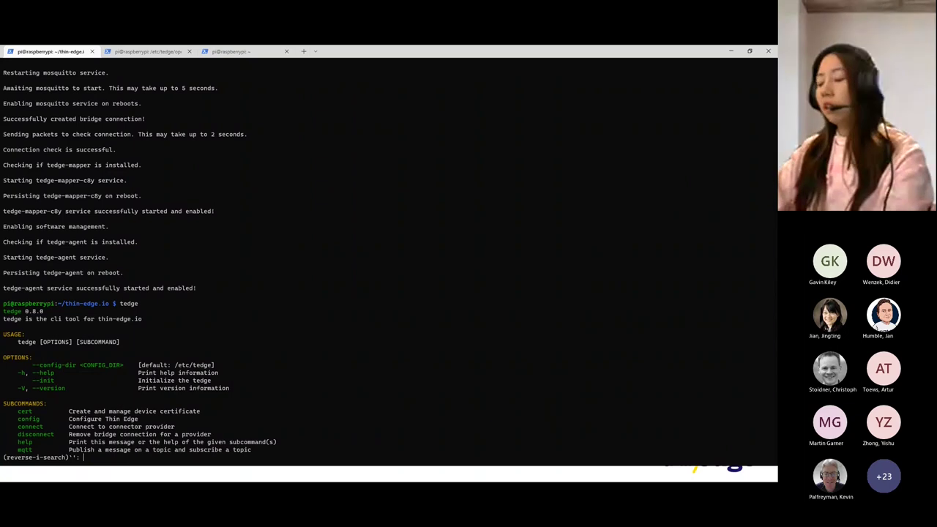
pyautogui.write('apt')
pyautogui.press('Return')
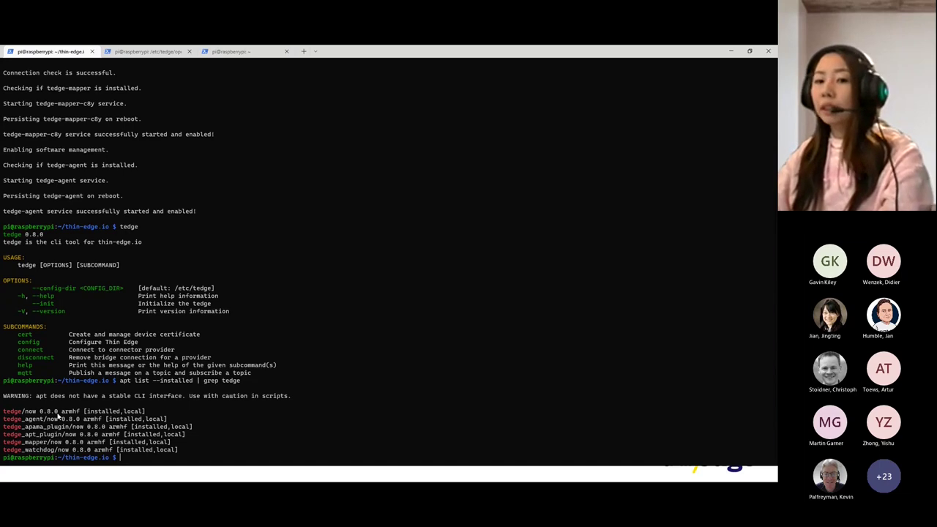
# Switch to Cumulocity IoT in the browser, open the demo-meetup-selfupdate device, and view the tedge entry in the software repository.
pyautogui.hotkey('alt', 'Tab')
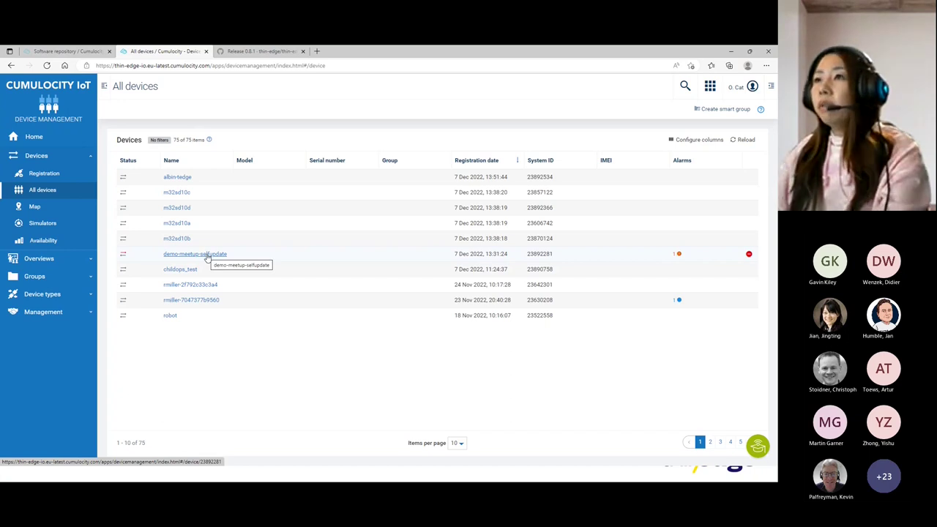
pyautogui.click(207, 254)
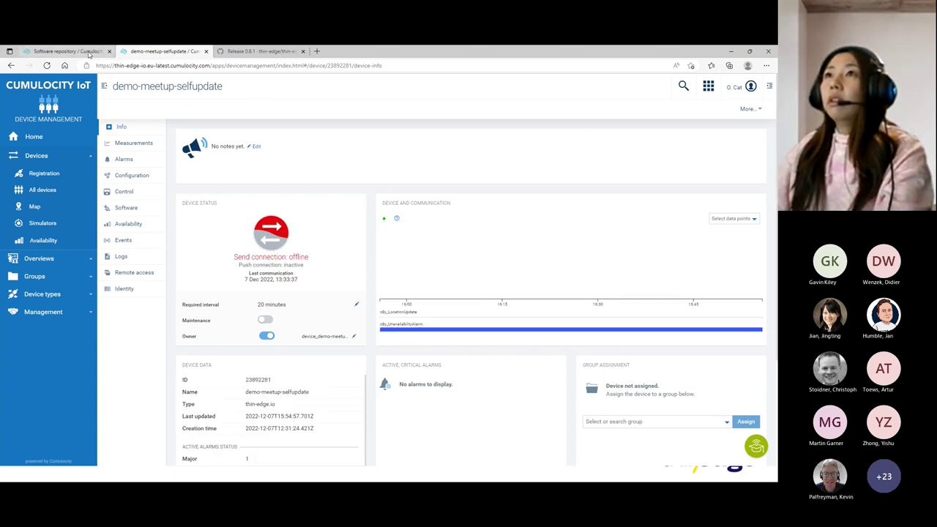
pyautogui.click(89, 52)
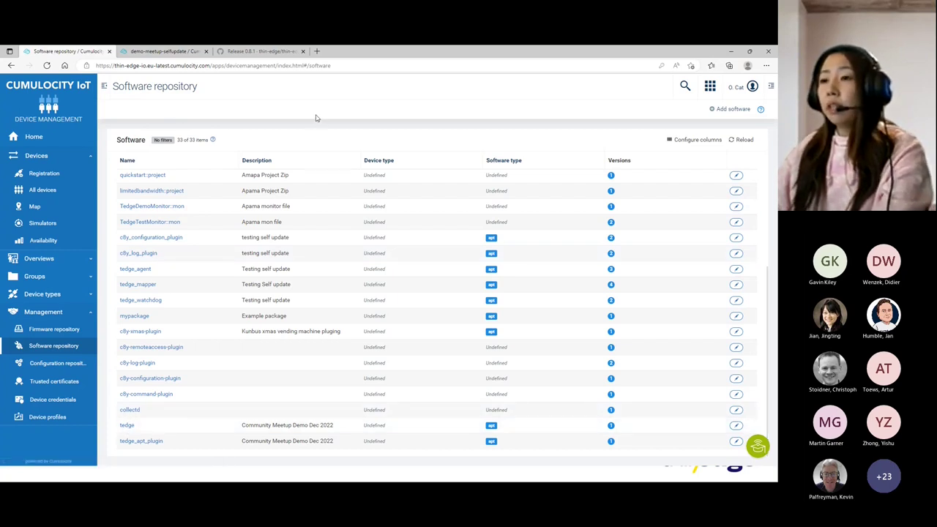
pyautogui.click(126, 427)
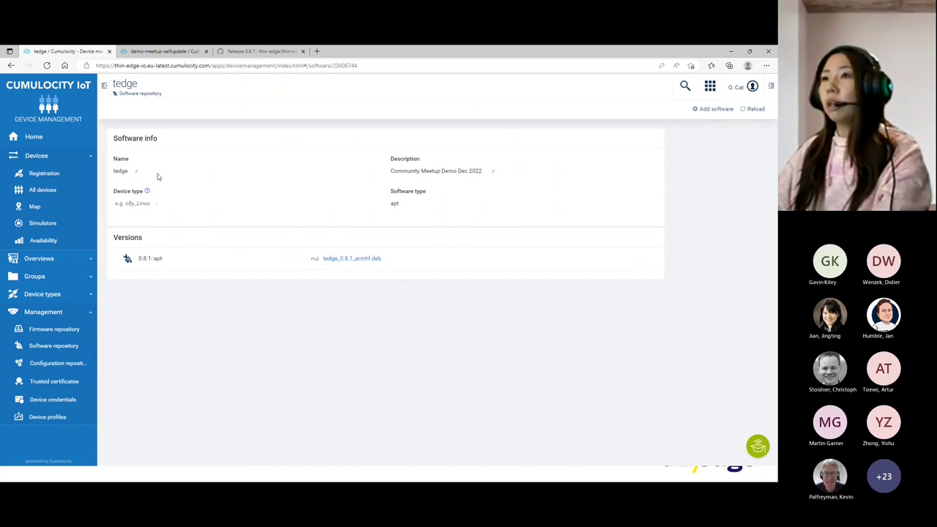
# Review the assets and release notes of the thin-edge.io 0.8.1 release on GitHub.
pyautogui.hotkey('ctrl', '3')
pyautogui.scroll(3, 164, 242)
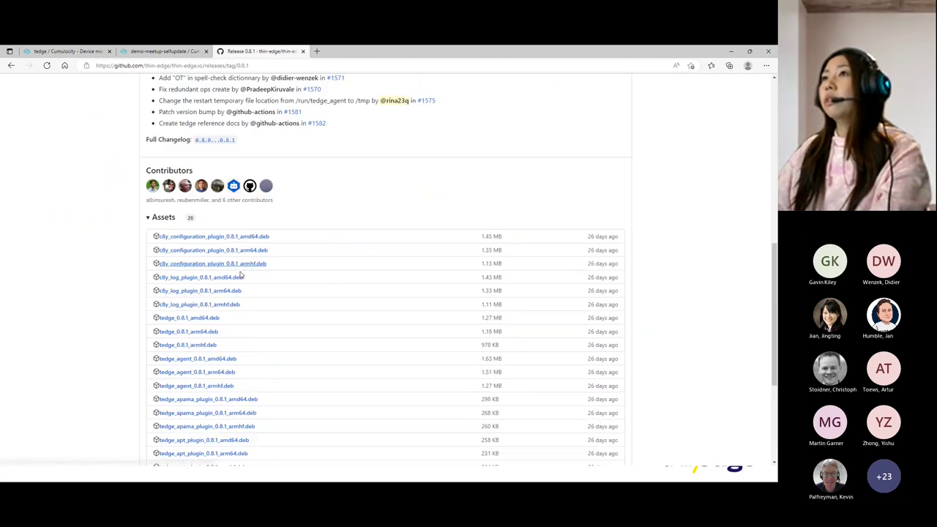
pyautogui.scroll(10, 240, 276)
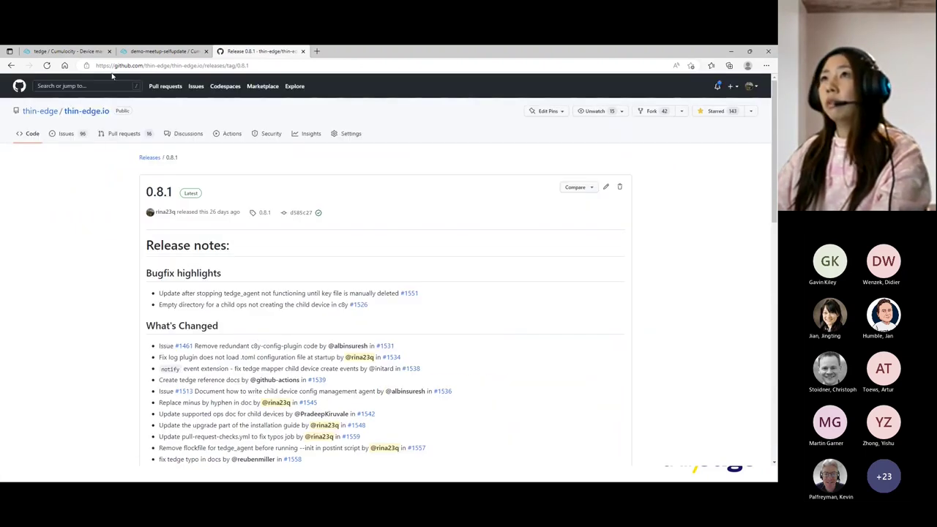
# Open the software list of the demo-meetup-selfupdate device and filter the installed software by "tedge".
pyautogui.hotkey('ctrl', '1')
pyautogui.hotkey('ctrl', '2')
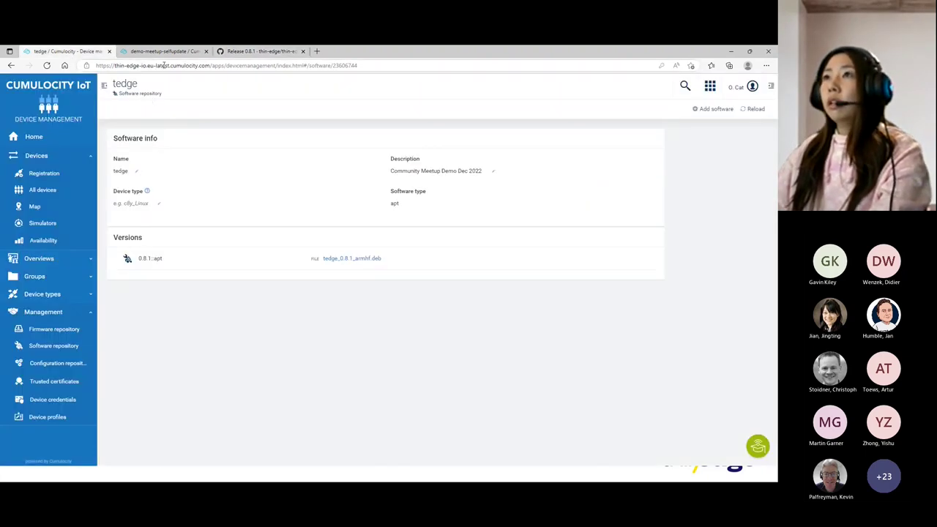
pyautogui.click(146, 207)
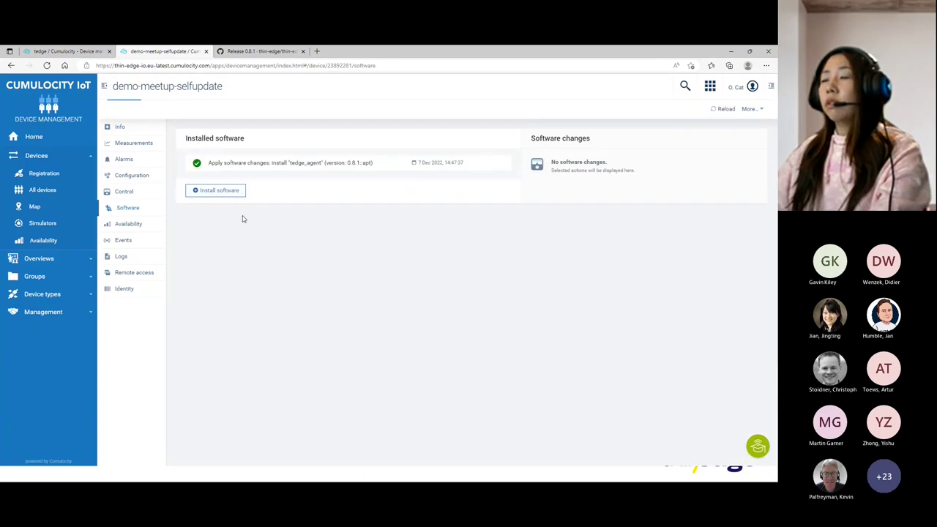
pyautogui.click(248, 191)
pyautogui.write('tedge')
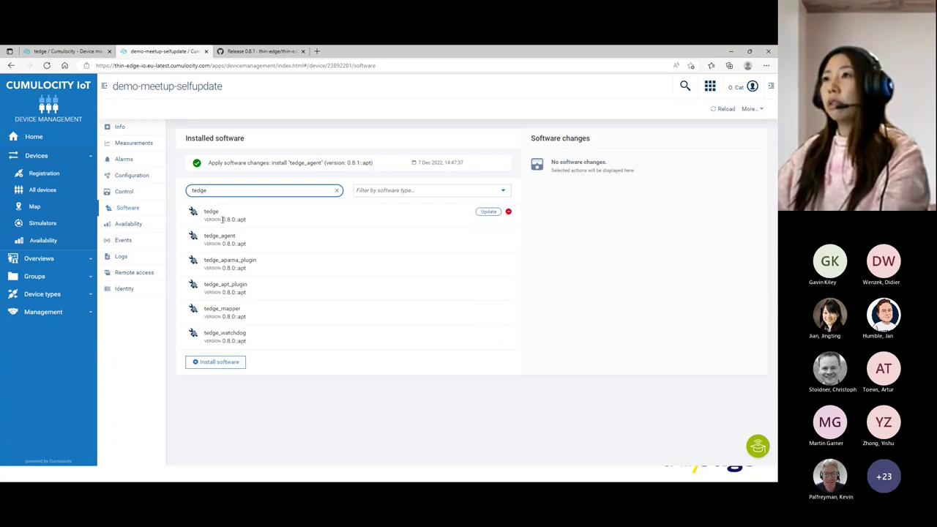
pyautogui.moveTo(223, 219); pyautogui.dragTo(237, 218)
pyautogui.rightClick(241, 202)
pyautogui.click(399, 217)
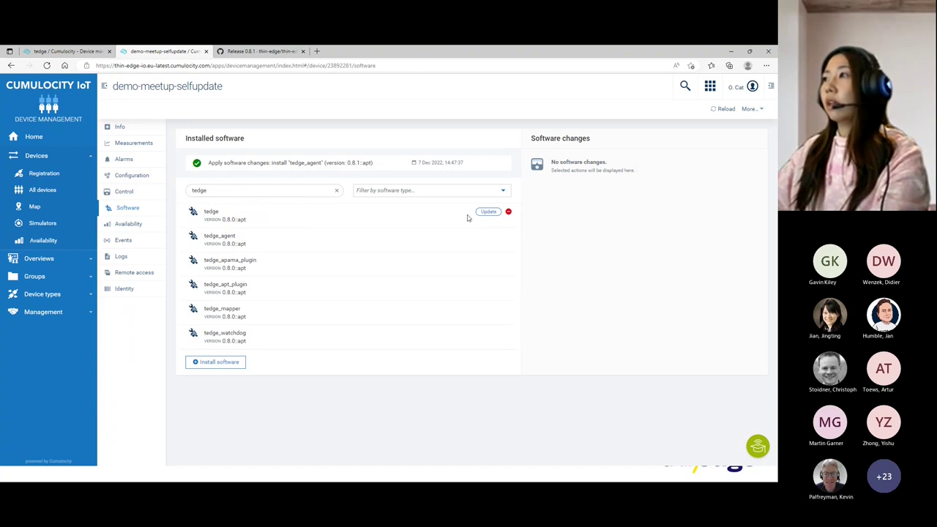
# Update the tedge package to version 0.8.1::apt and apply the software changes to the device.
pyautogui.click(487, 211)
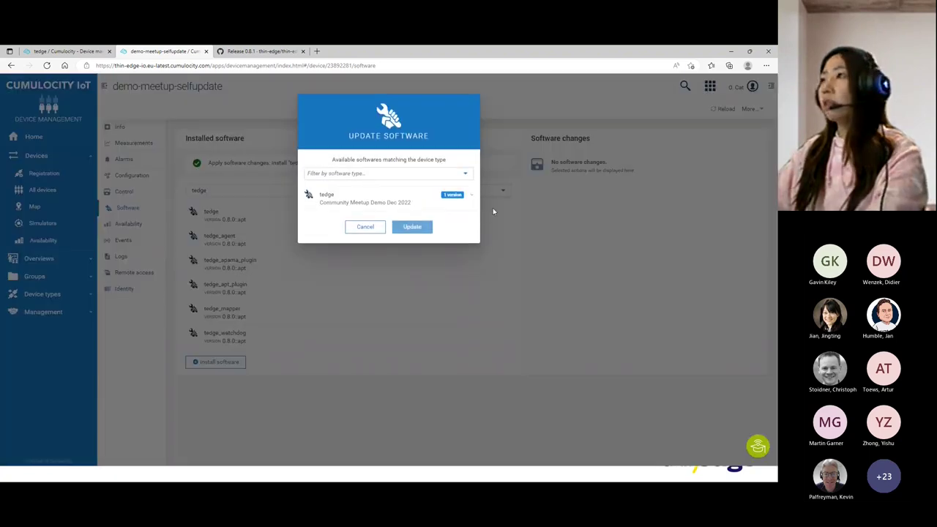
pyautogui.click(468, 194)
pyautogui.click(324, 226)
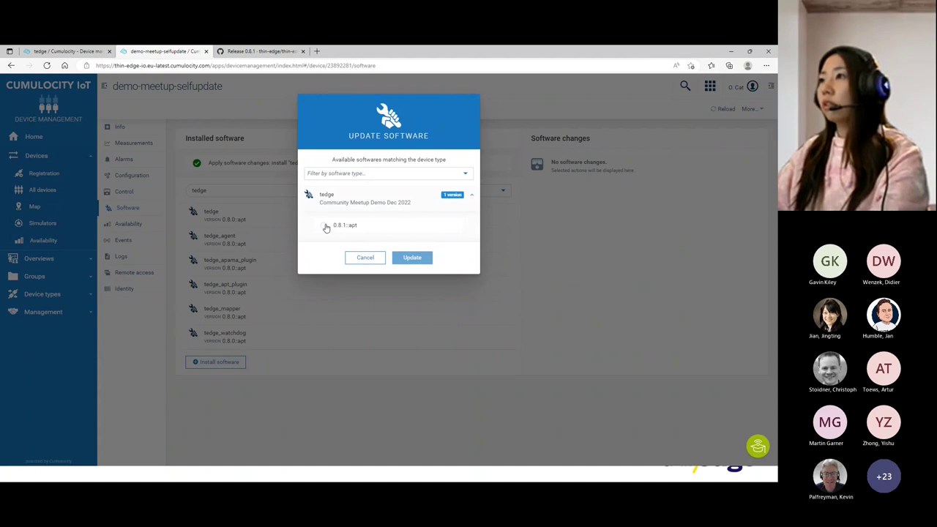
pyautogui.click(412, 257)
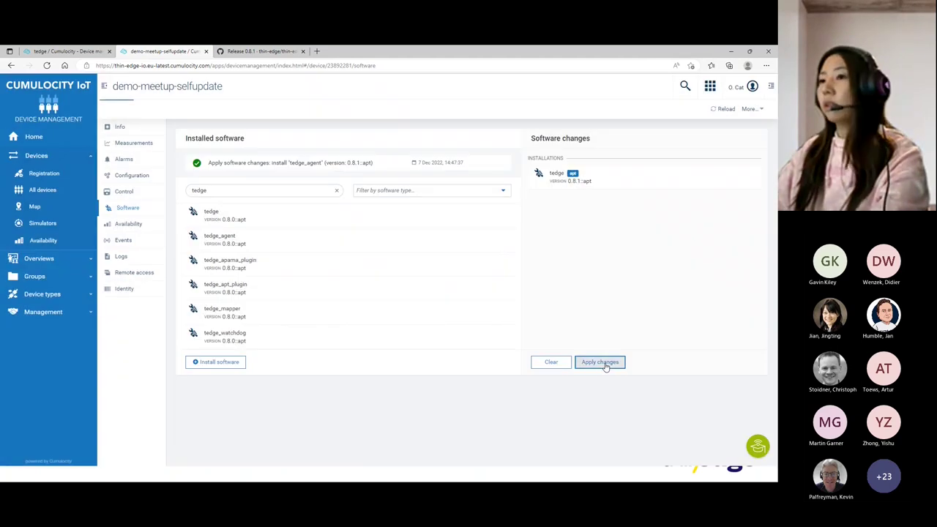
pyautogui.click(602, 362)
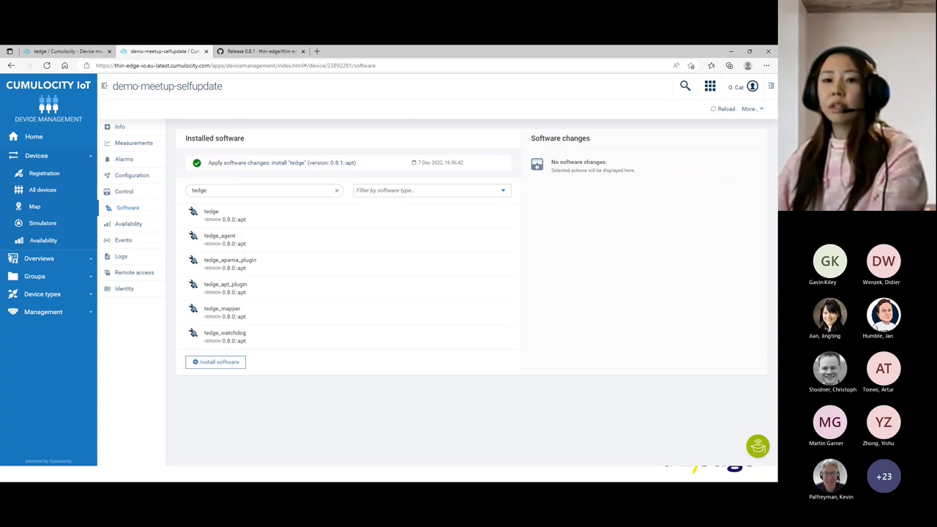
# Switch to the terminal and run tedge to check its version on the device.
pyautogui.hotkey('alt', 'Tab')
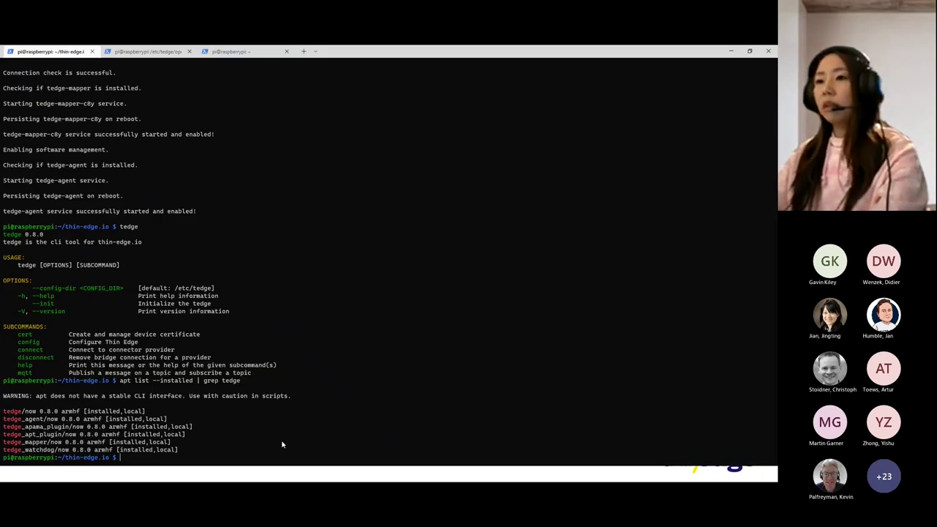
pyautogui.write('tedge')
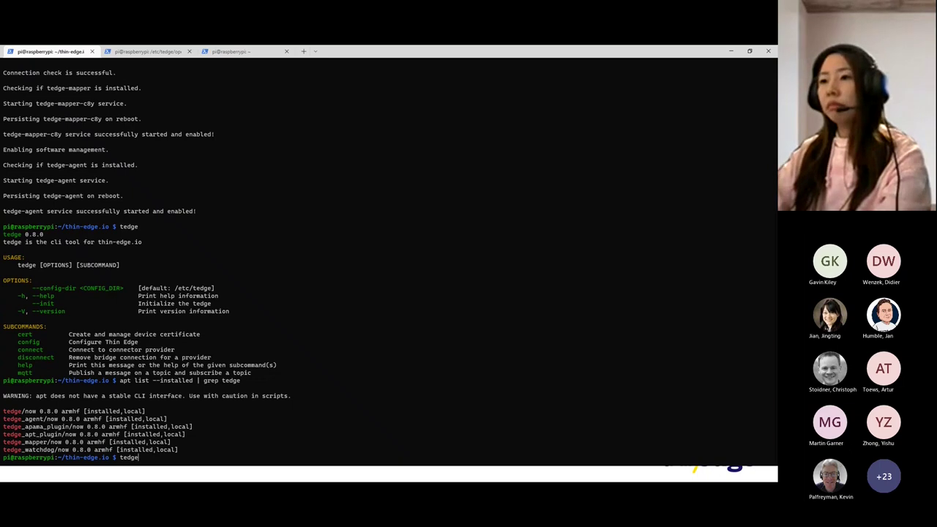
pyautogui.press('Return')
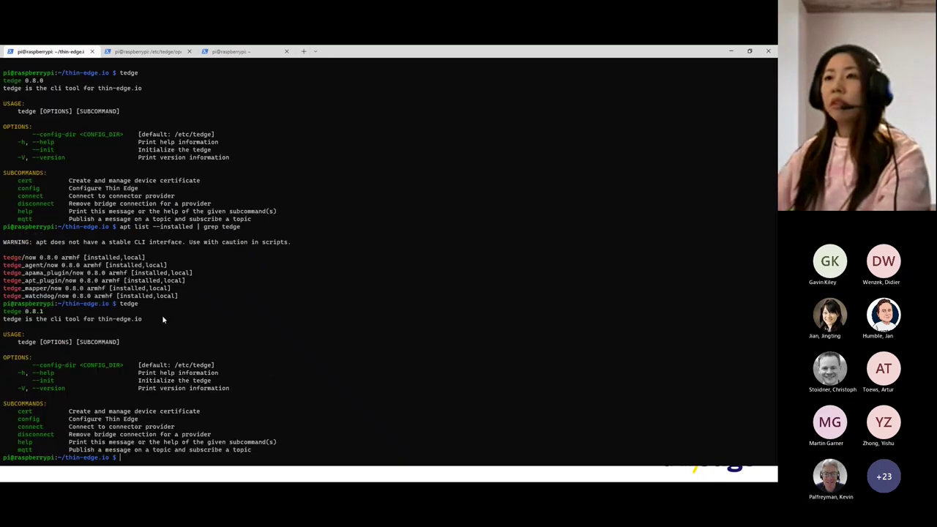
pyautogui.moveTo(25, 311); pyautogui.dragTo(48, 316)
pyautogui.hotkey('ctrl', 'c')
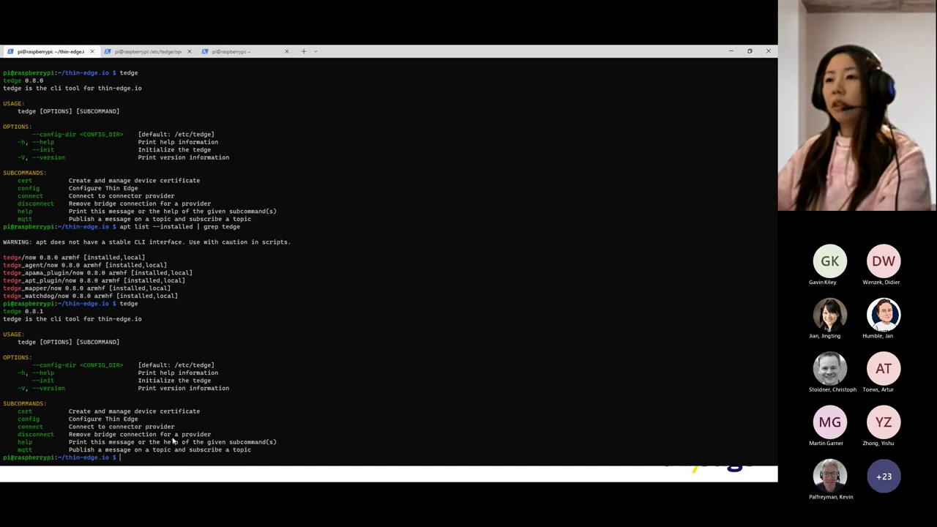
# Rerun apt list --installed | grep tedge to check the installed version of the tedge package.
pyautogui.press('Up')
pyautogui.press('Up')
pyautogui.press('Return')
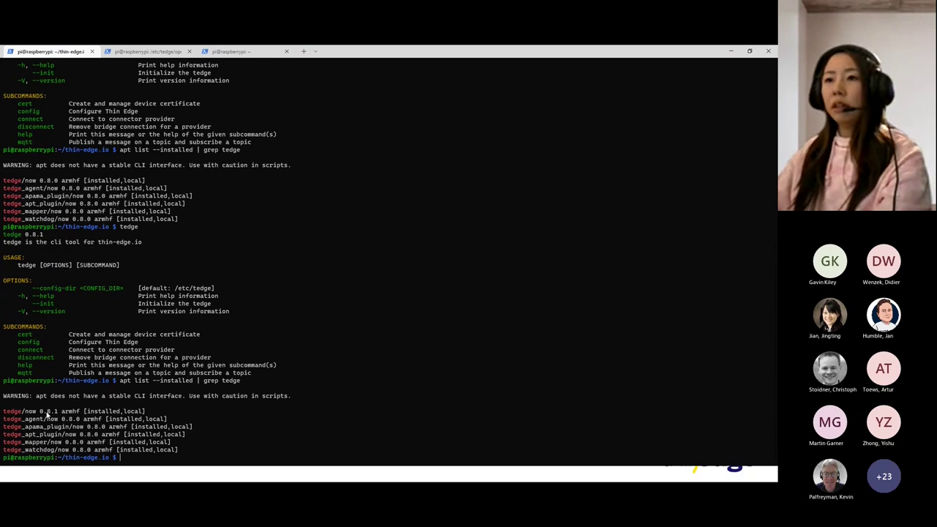
pyautogui.moveTo(40, 413); pyautogui.dragTo(56, 416)
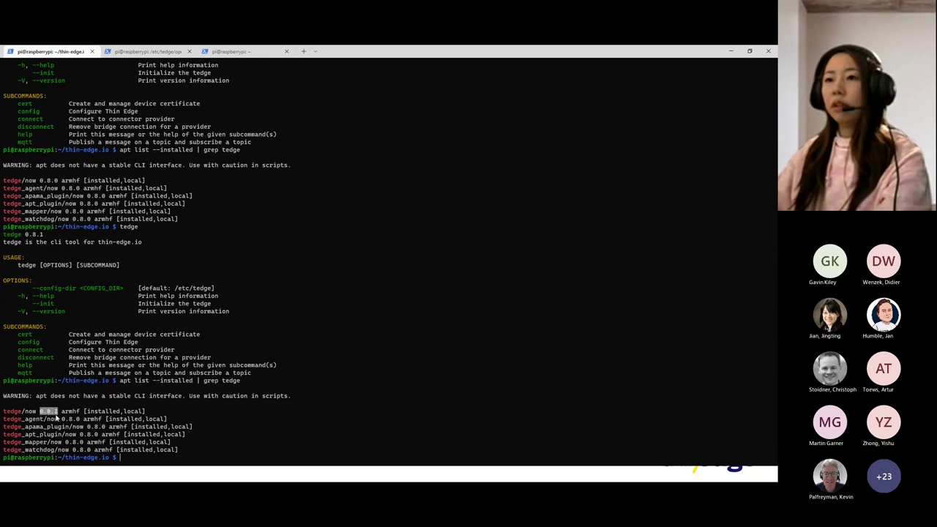
pyautogui.click(254, 397)
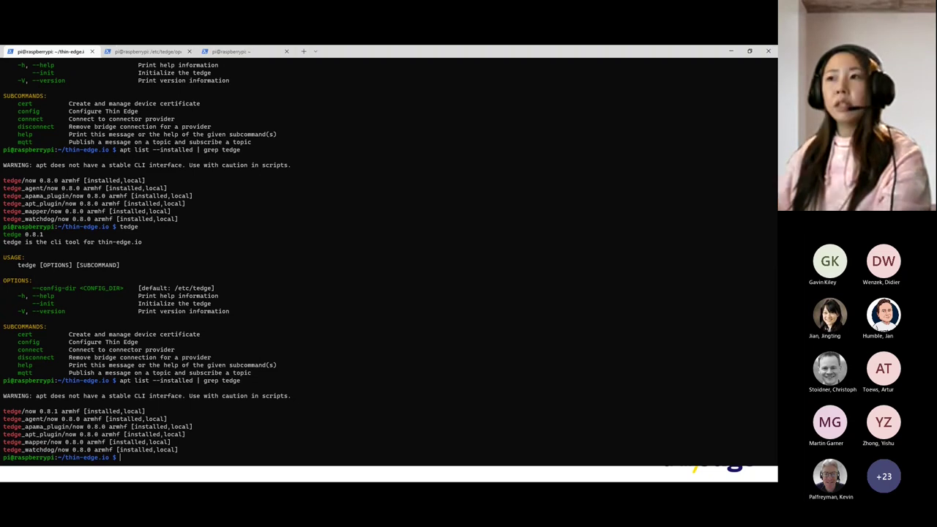
# Switch to Cumulocity IoT, reload the device's software page, and filter by "tedge" to check the tedge package's version.
pyautogui.hotkey('alt', 'Tab')
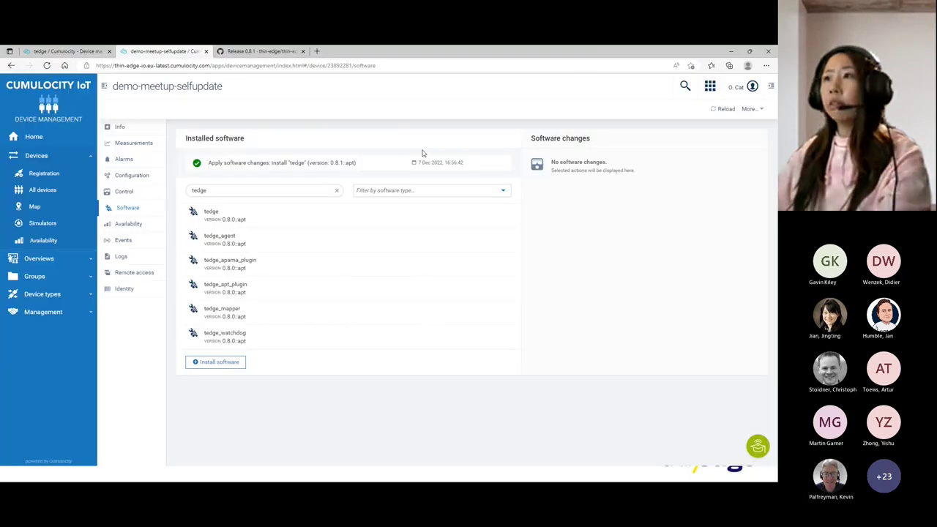
pyautogui.click(47, 65)
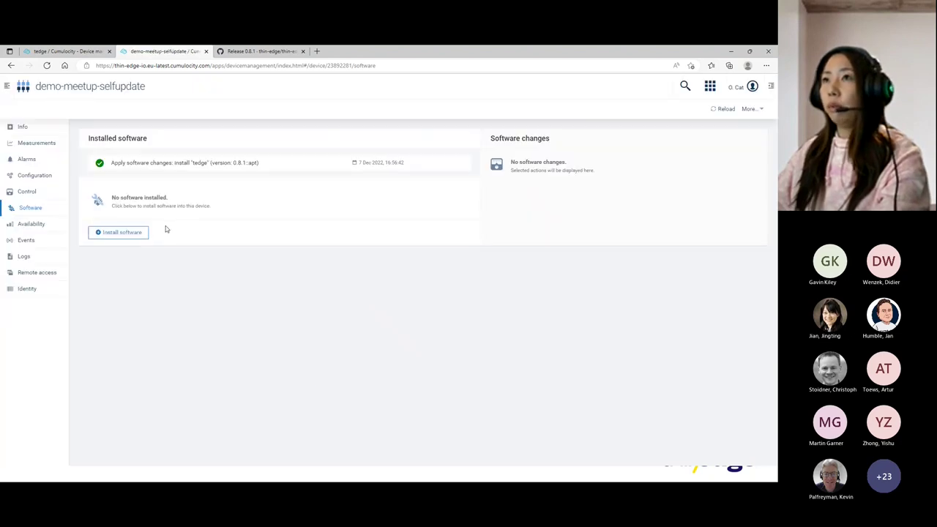
pyautogui.click(231, 190)
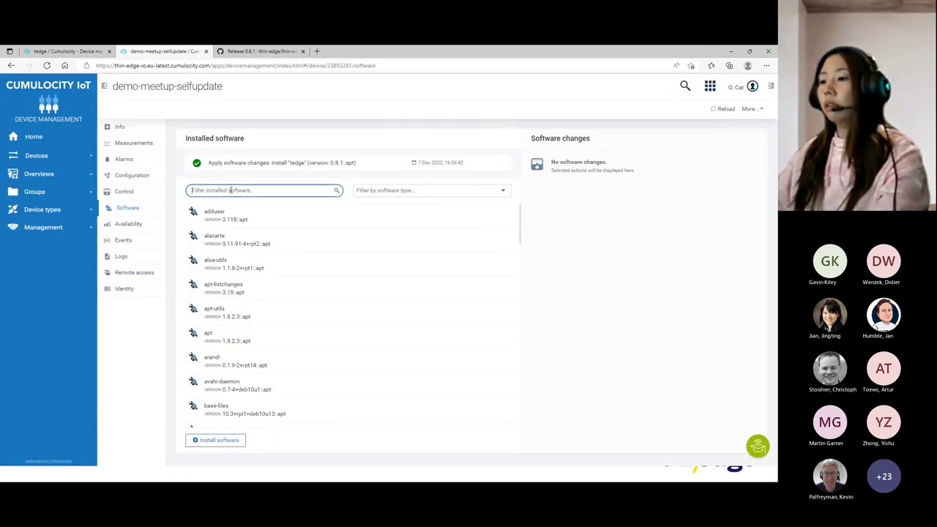
pyautogui.write('tedge')
pyautogui.moveTo(237, 232)
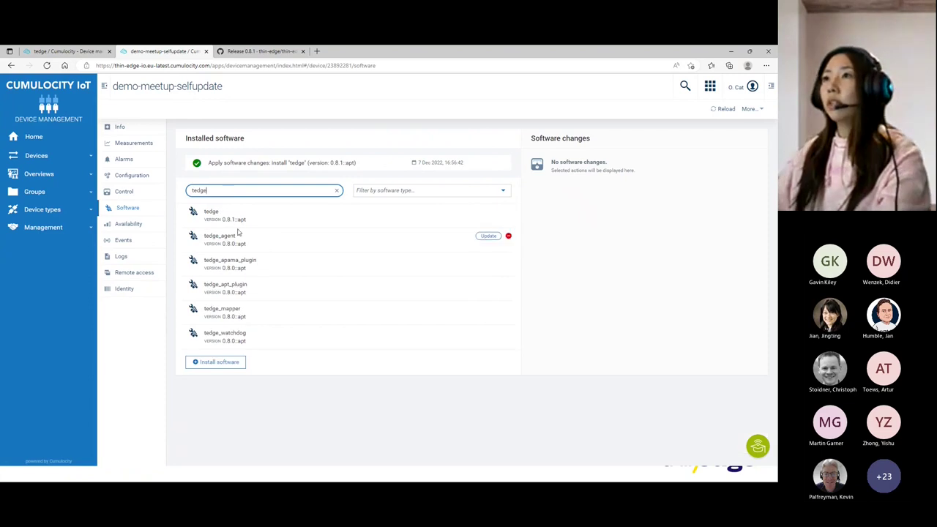
pyautogui.moveTo(221, 220); pyautogui.dragTo(238, 225)
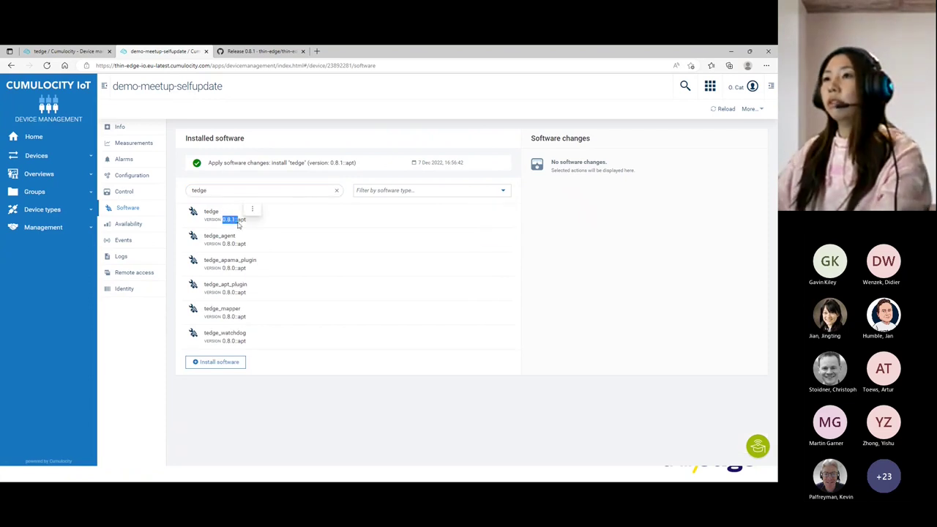
# Switch to the terminal and highlight the tedge_mapper package in the installed package list.
pyautogui.hotkey('alt', 'Tab')
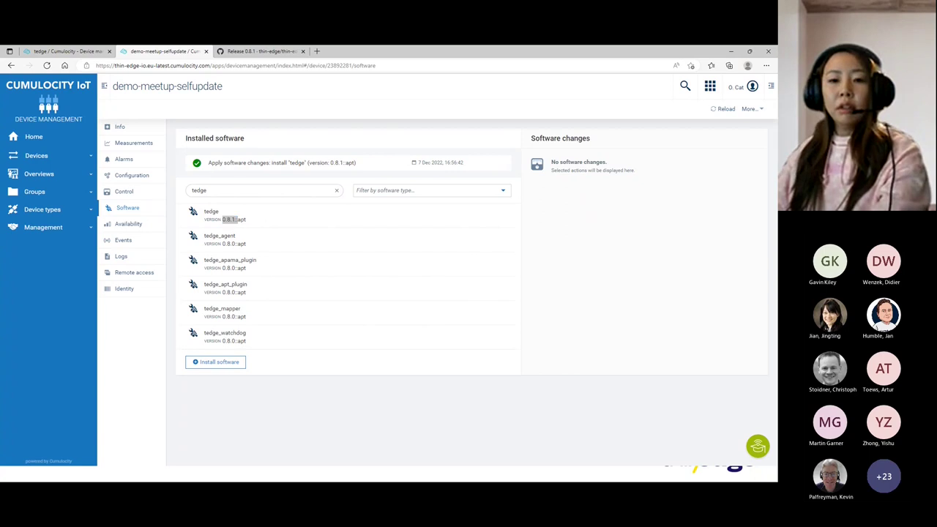
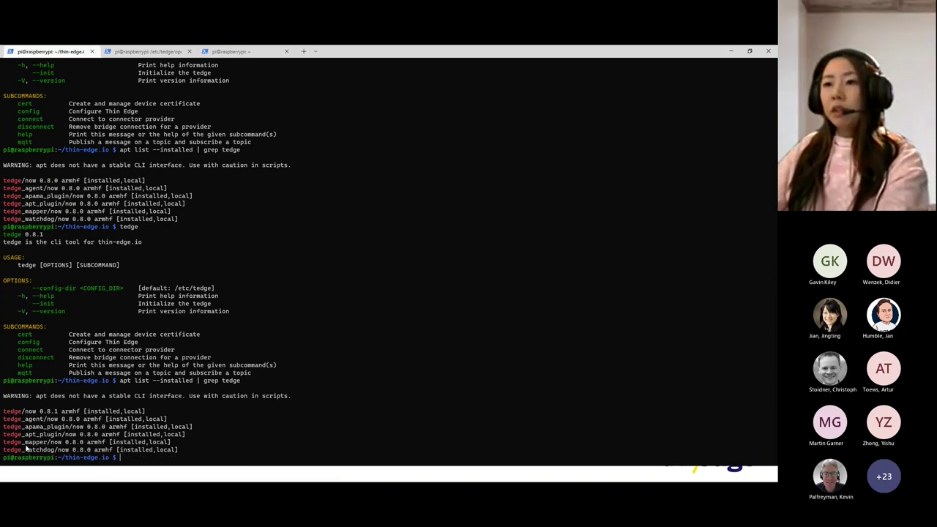
pyautogui.doubleClick(33, 443)
pyautogui.moveTo(34, 442); pyautogui.dragTo(8, 443)
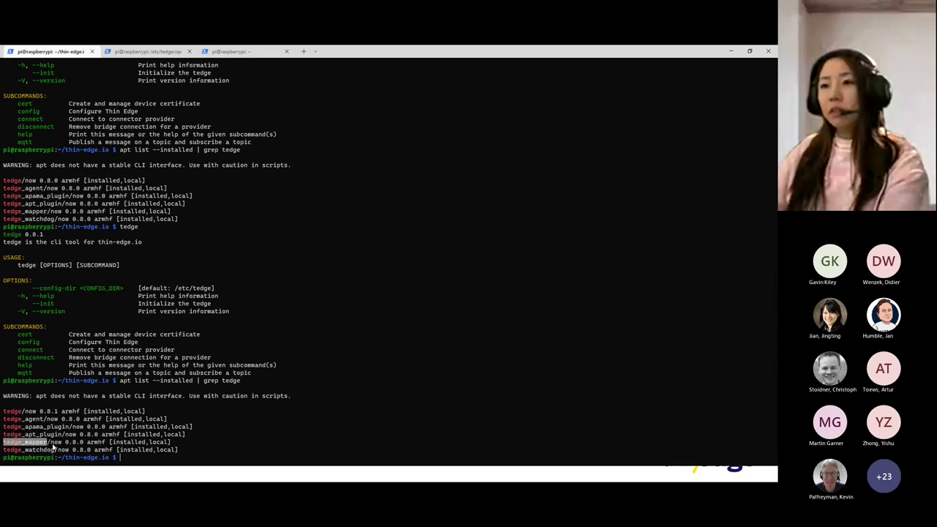
pyautogui.click(58, 447)
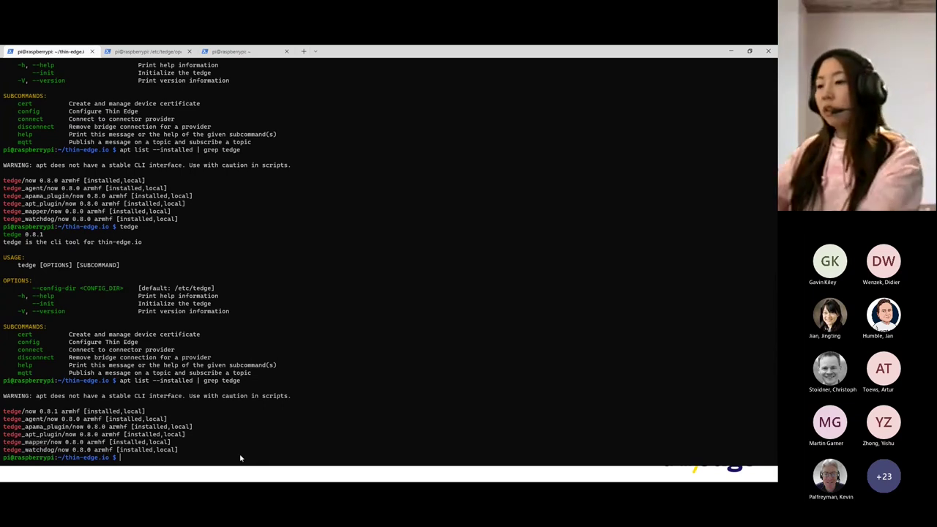
# Run sudo systemctl status tedge-mapper-c8y.service to check the mapper service on the device.
pyautogui.hotkey('ctrl', 'r')
pyautogui.write('system')
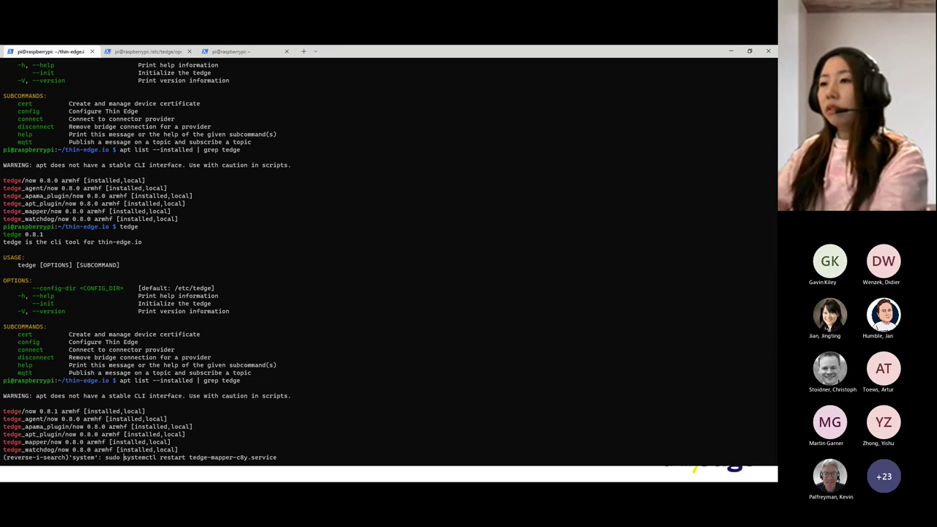
pyautogui.hotkey('ctrl', 'Right')
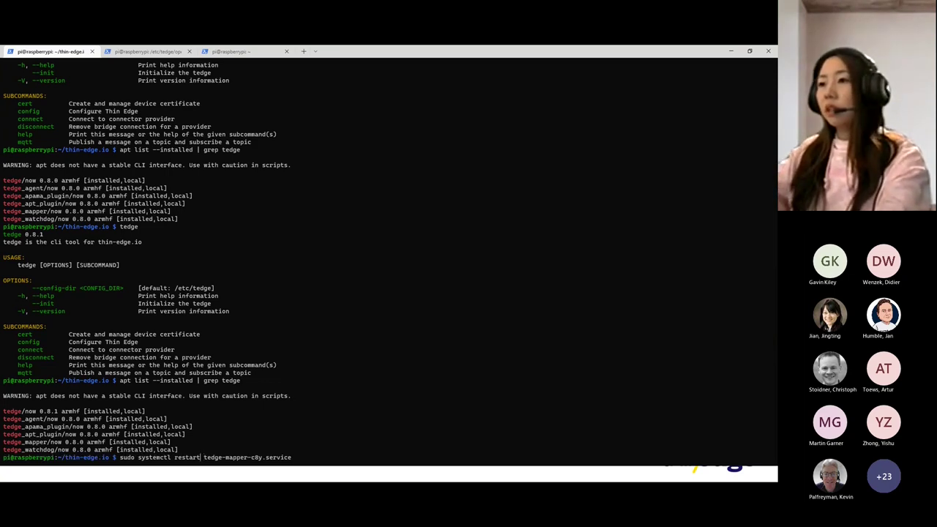
pyautogui.press('BackSpace')
pyautogui.press('BackSpace')
pyautogui.press('BackSpace')
pyautogui.press('BackSpace')
pyautogui.press('BackSpace')
pyautogui.press('BackSpace')
pyautogui.press('BackSpace')
pyautogui.write('stat')
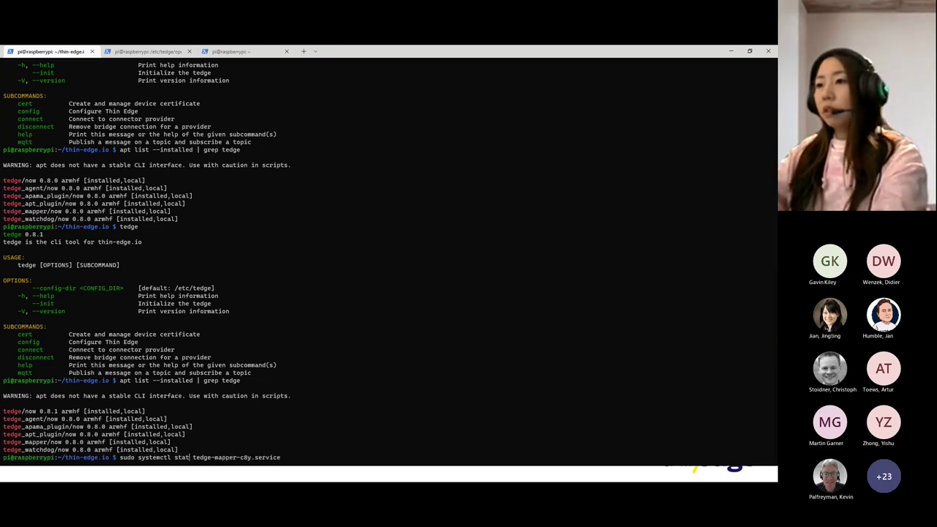
pyautogui.write('us')
pyautogui.press('Return')
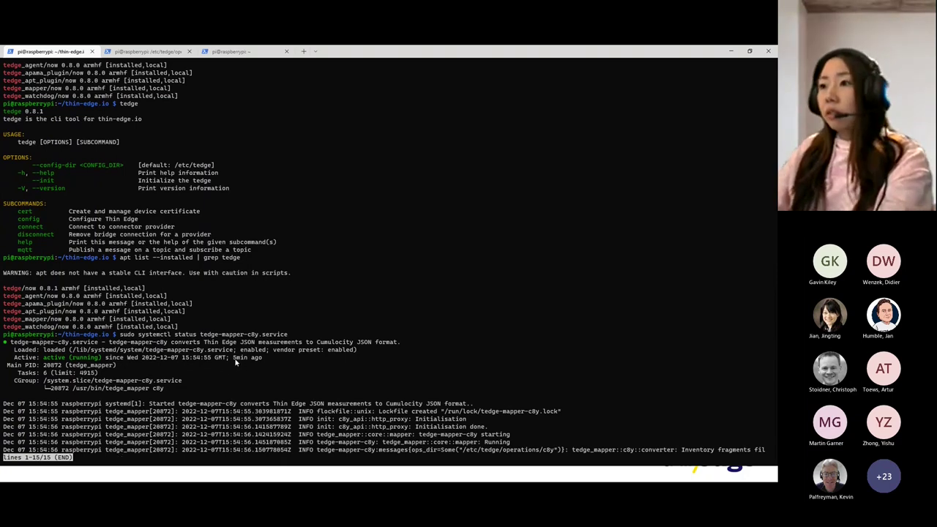
# Highlight how long ago the mapper service became active, and exit the status output.
pyautogui.moveTo(233, 358); pyautogui.dragTo(262, 358)
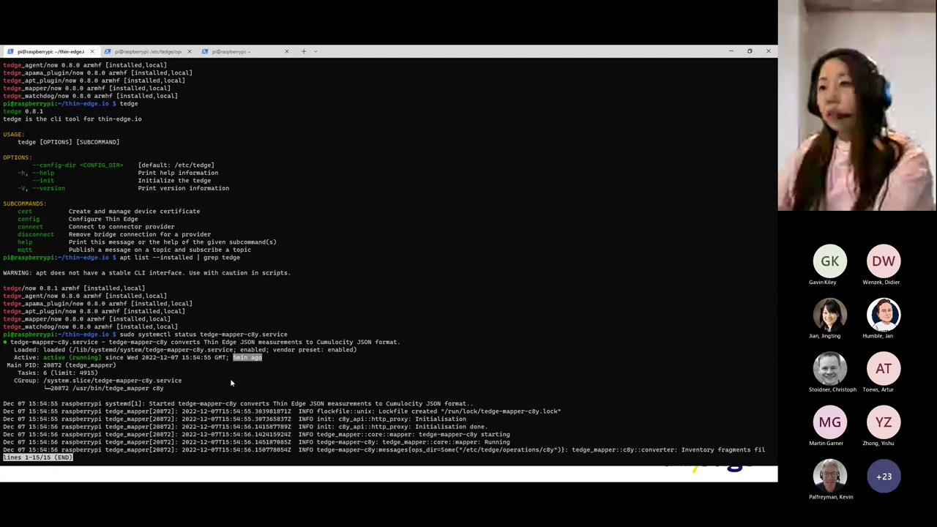
pyautogui.click(138, 454)
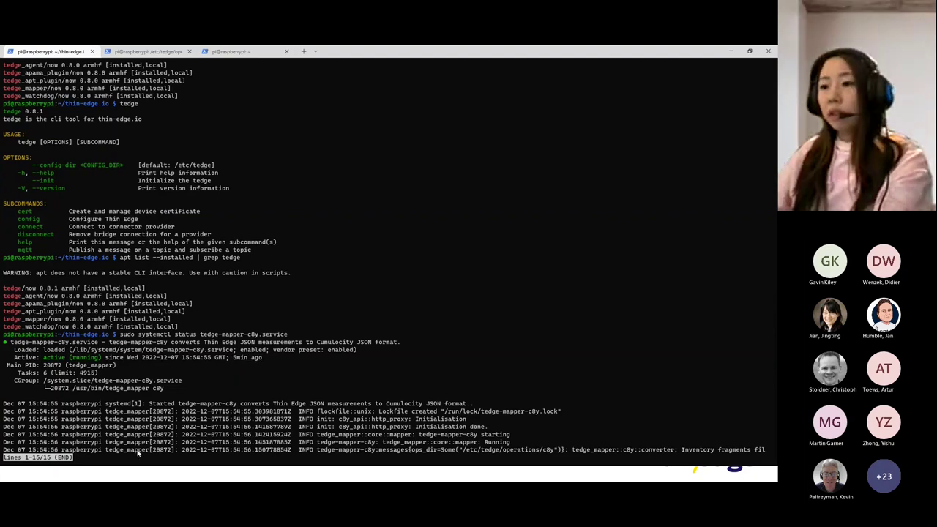
pyautogui.press('q')
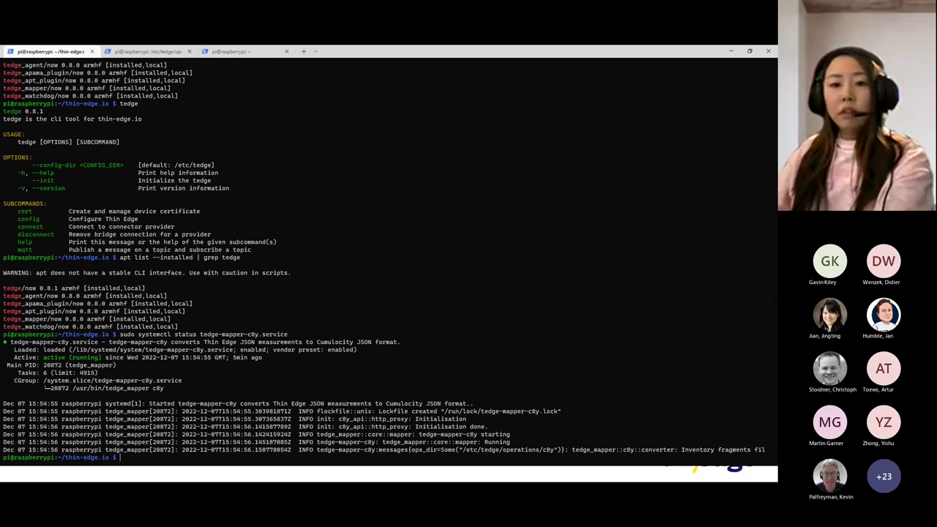
# Switch to Cumulocity IoT and open tedge_mapper in the software repository to examine its available versions and files.
pyautogui.hotkey('alt', 'Tab')
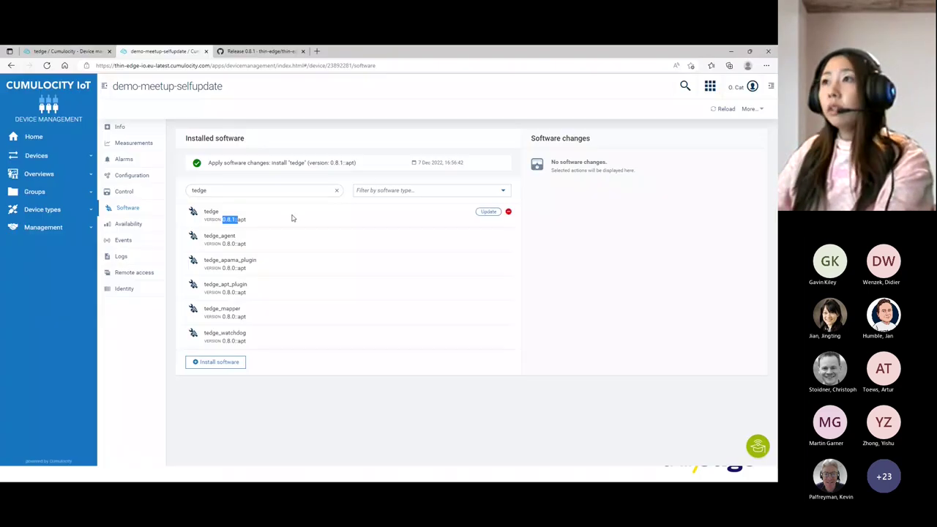
pyautogui.click(268, 195)
pyautogui.click(64, 51)
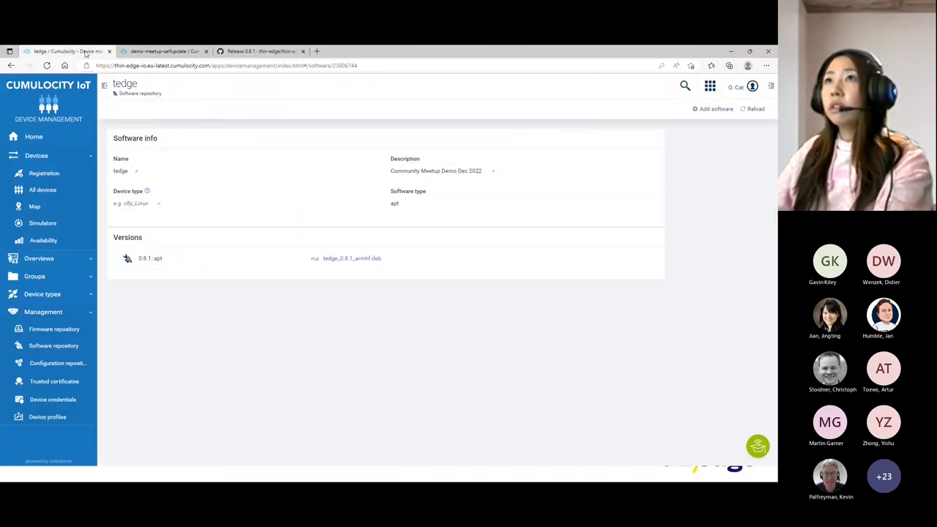
pyautogui.click(13, 65)
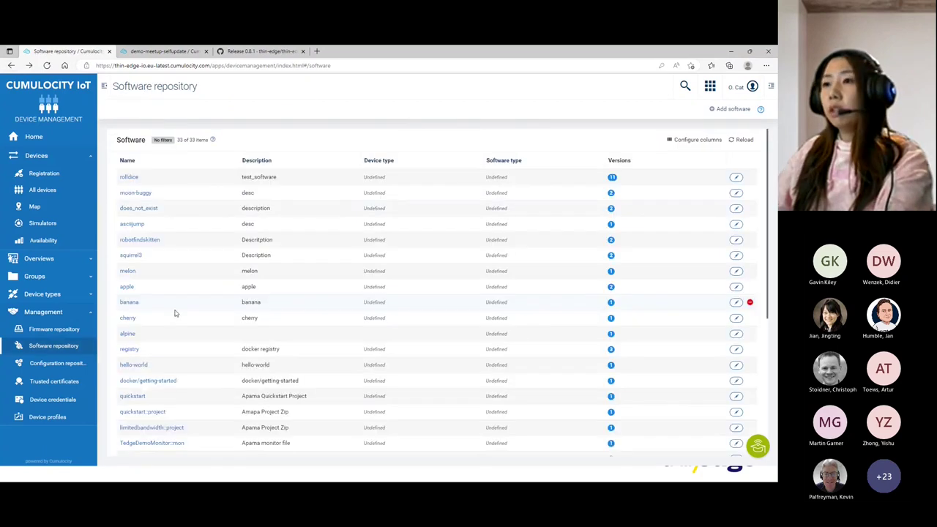
pyautogui.scroll(-5, 187, 329)
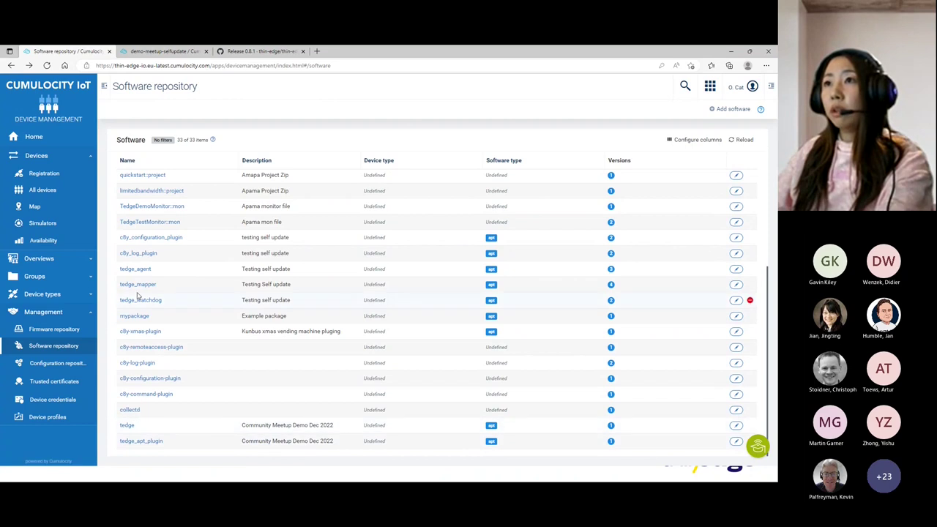
pyautogui.scroll(1, 156, 172)
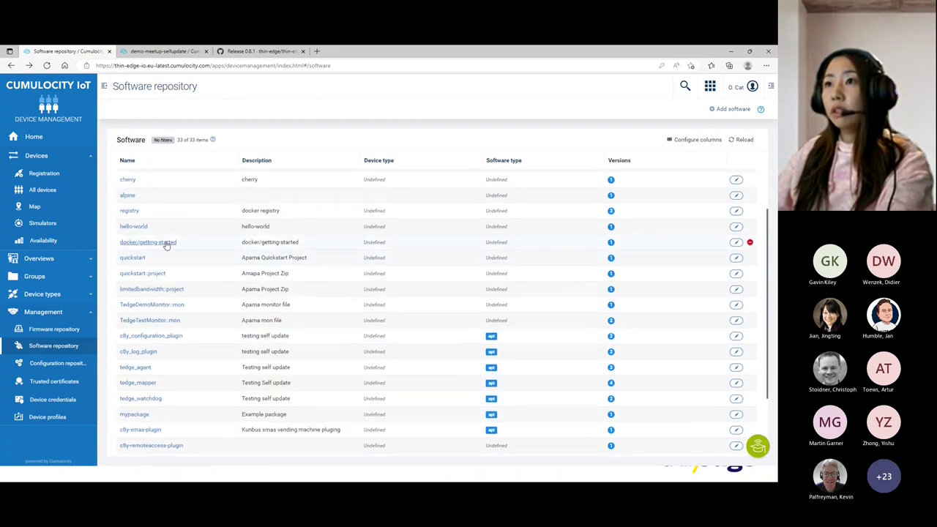
pyautogui.scroll(-1, 168, 245)
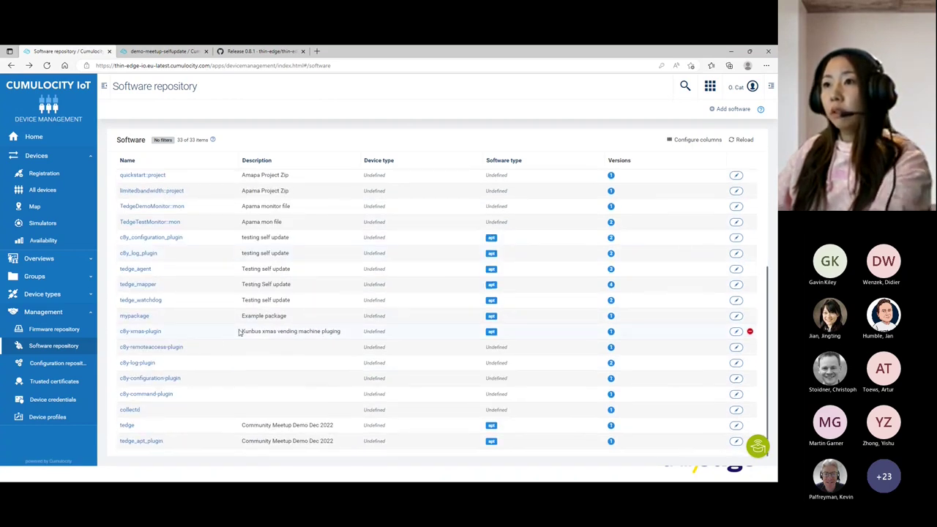
pyautogui.hotkey('ctrl', 'f')
pyautogui.click(150, 286)
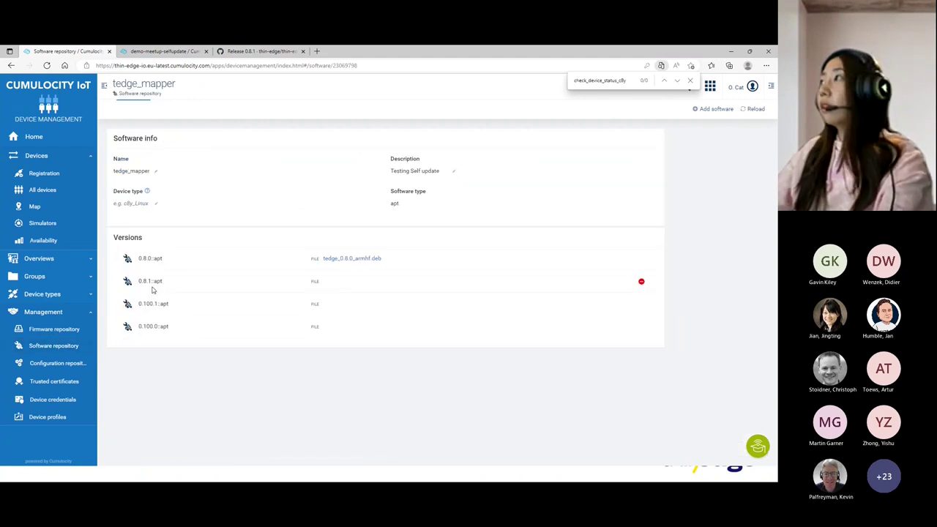
pyautogui.click(688, 79)
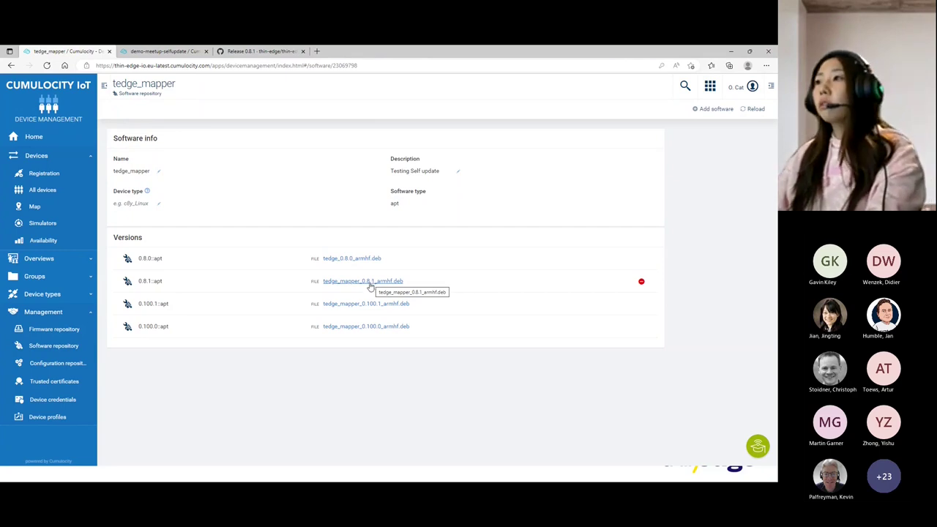
# Update tedge_mapper to version 0.8.1::apt on the demo-meetup-selfupdate device and apply the software changes.
pyautogui.click(170, 52)
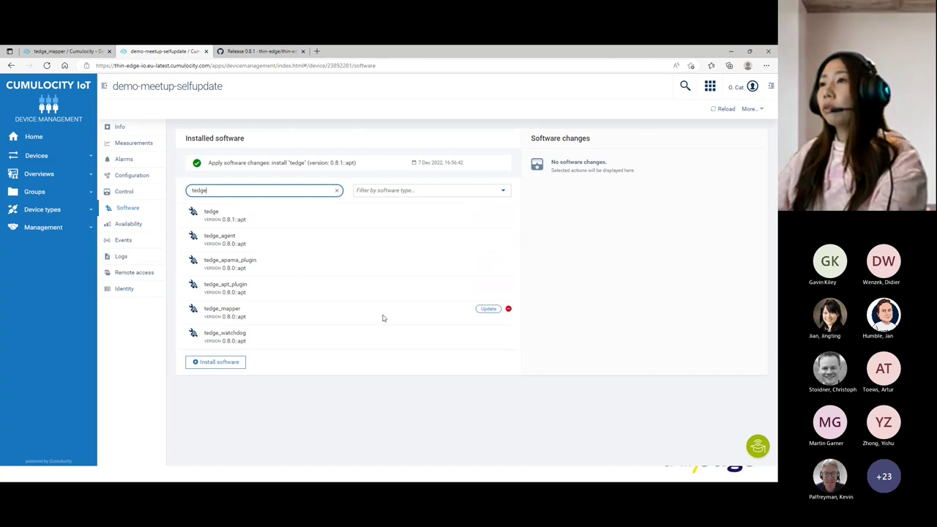
pyautogui.click(488, 308)
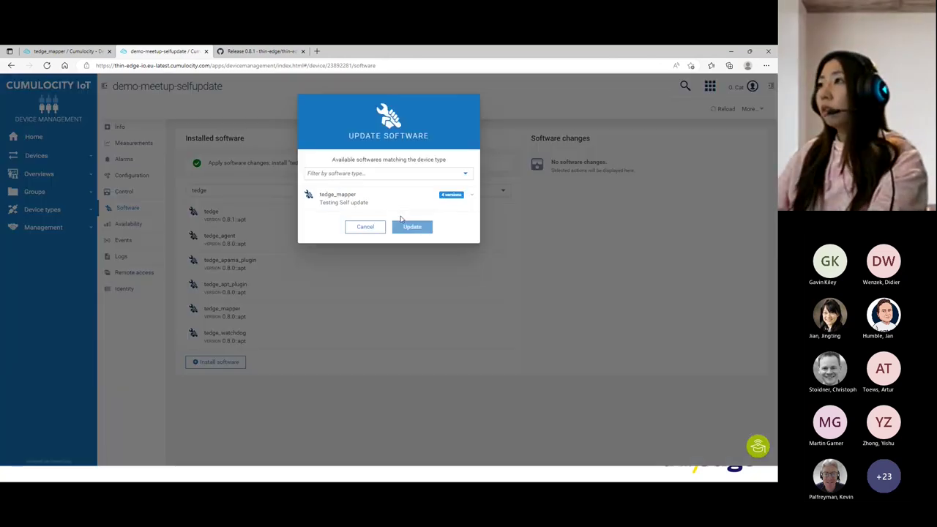
pyautogui.click(471, 197)
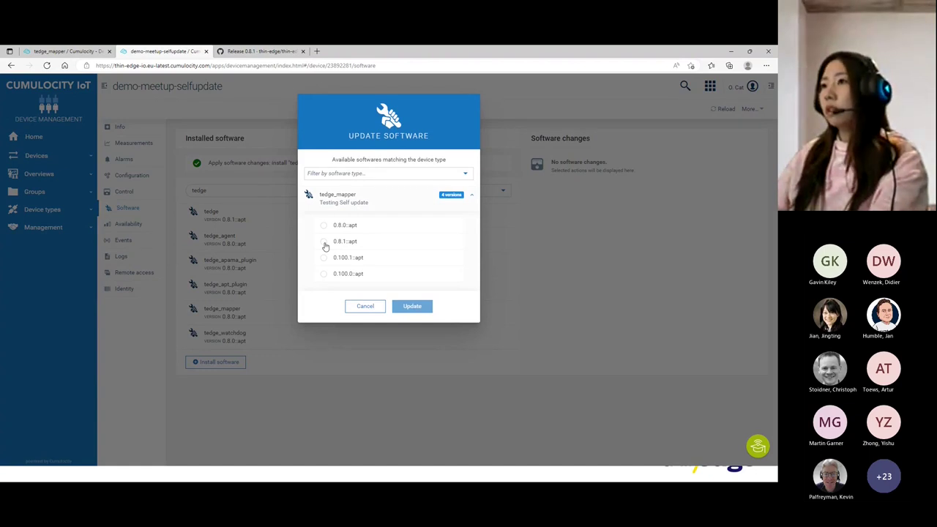
pyautogui.click(324, 242)
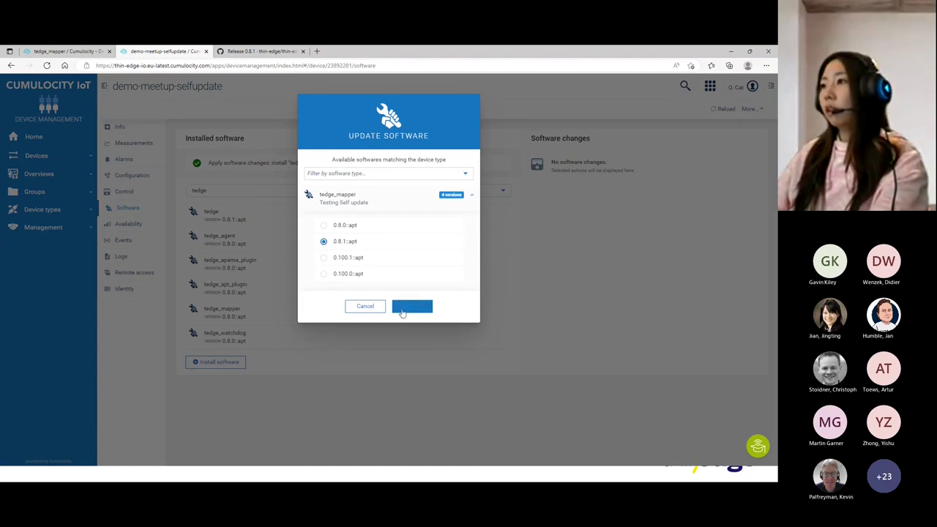
pyautogui.click(410, 310)
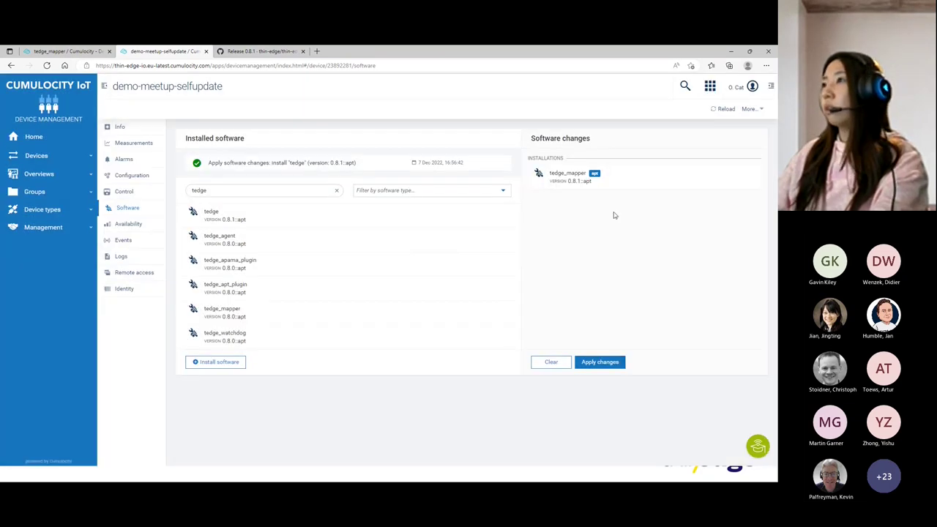
pyautogui.click(600, 362)
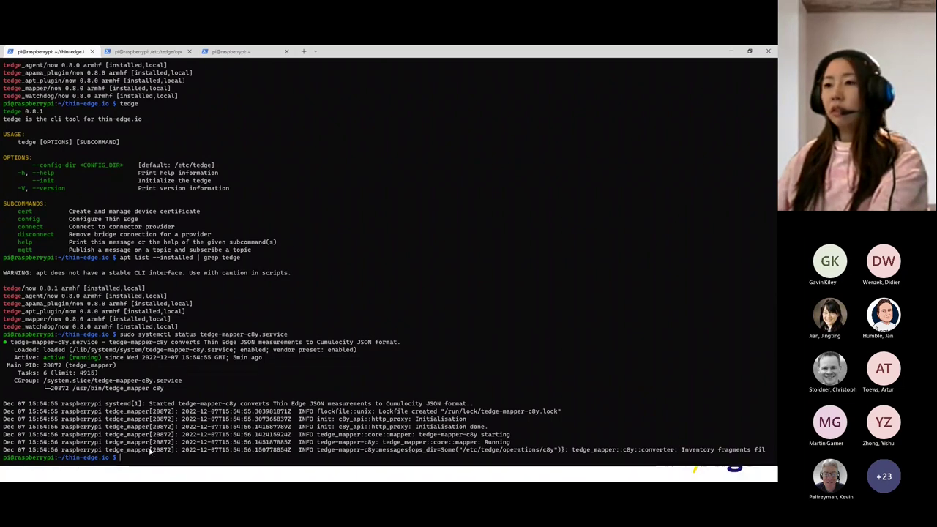
# In the terminal, rerun apt list --installed | grep tedge and highlight the tedge_mapper package's version.
pyautogui.press('Up')
pyautogui.press('Up')
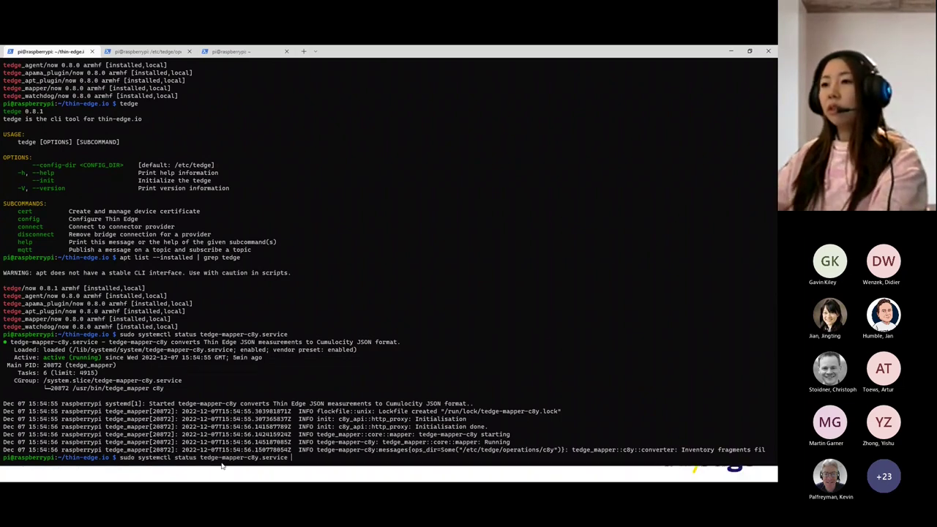
pyautogui.press('Return')
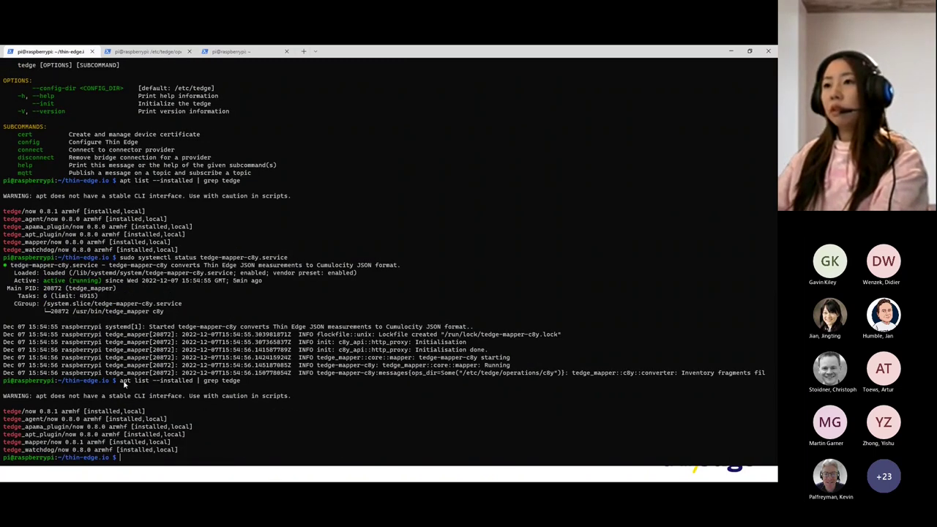
pyautogui.moveTo(124, 385); pyautogui.dragTo(150, 383)
pyautogui.click(60, 449)
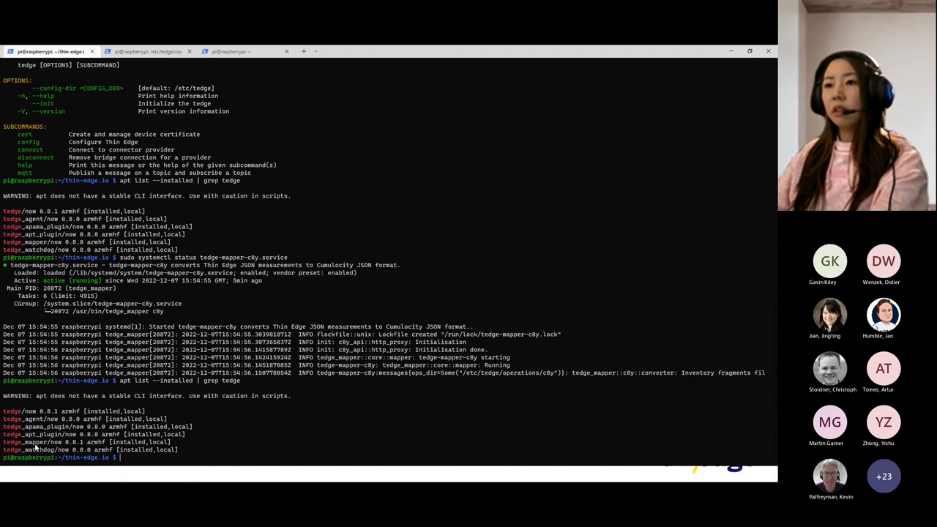
pyautogui.moveTo(65, 443); pyautogui.dragTo(85, 443)
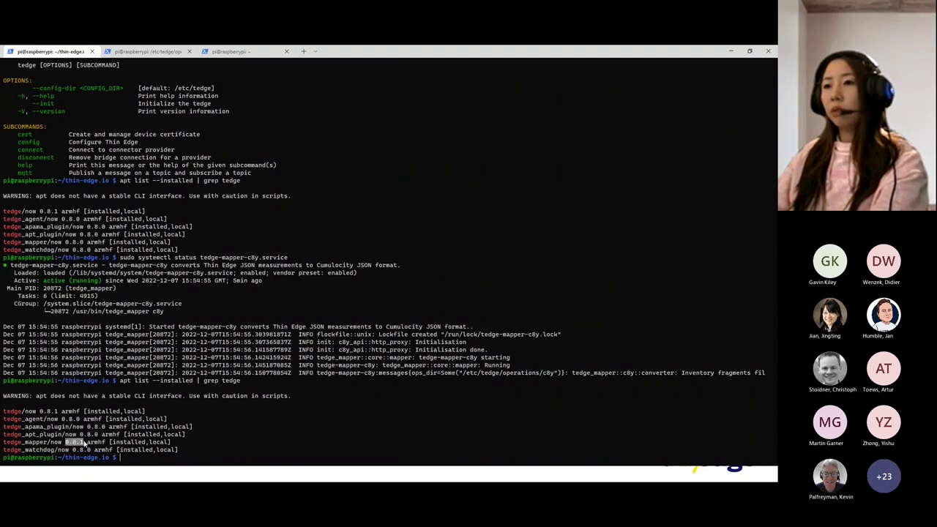
pyautogui.click(85, 443)
# Rerun sudo systemctl status tedge-mapper-c8y.service, highlight the service's active state and time since start, and exit the output.
pyautogui.press('Up')
pyautogui.press('Up')
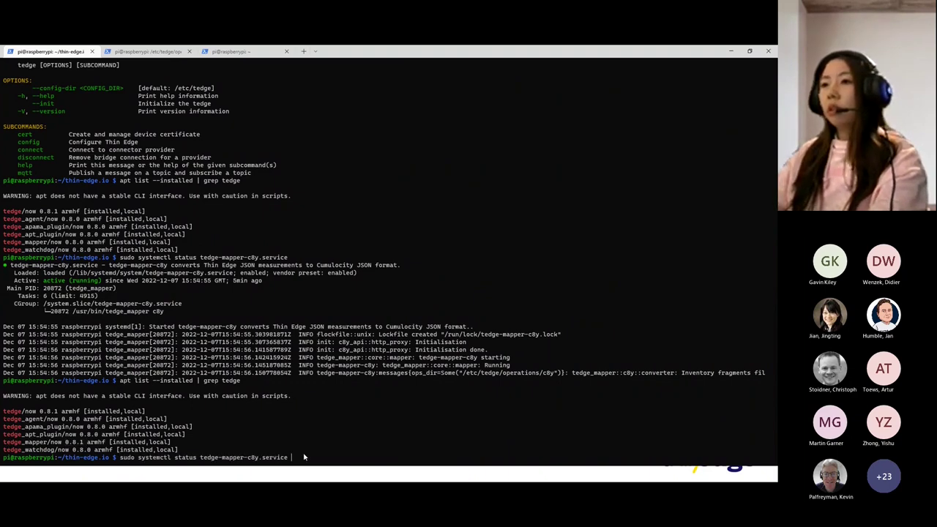
pyautogui.press('Return')
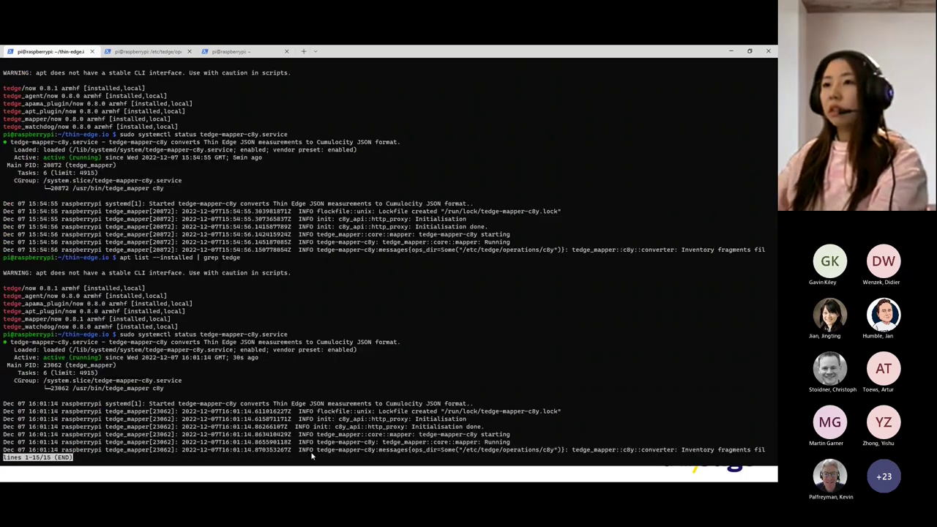
pyautogui.moveTo(107, 359); pyautogui.dragTo(34, 359)
pyautogui.click(208, 360)
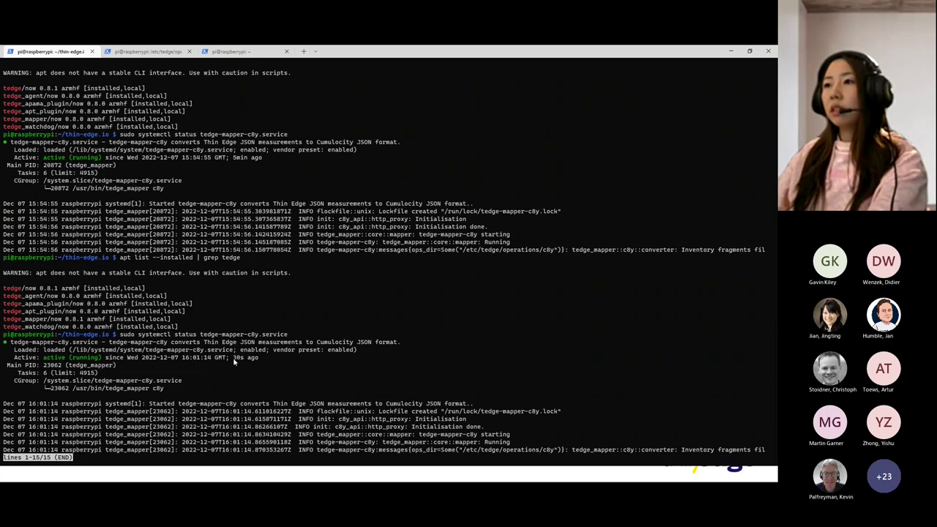
pyautogui.moveTo(234, 359); pyautogui.dragTo(258, 359)
pyautogui.click(241, 365)
pyautogui.click(277, 364)
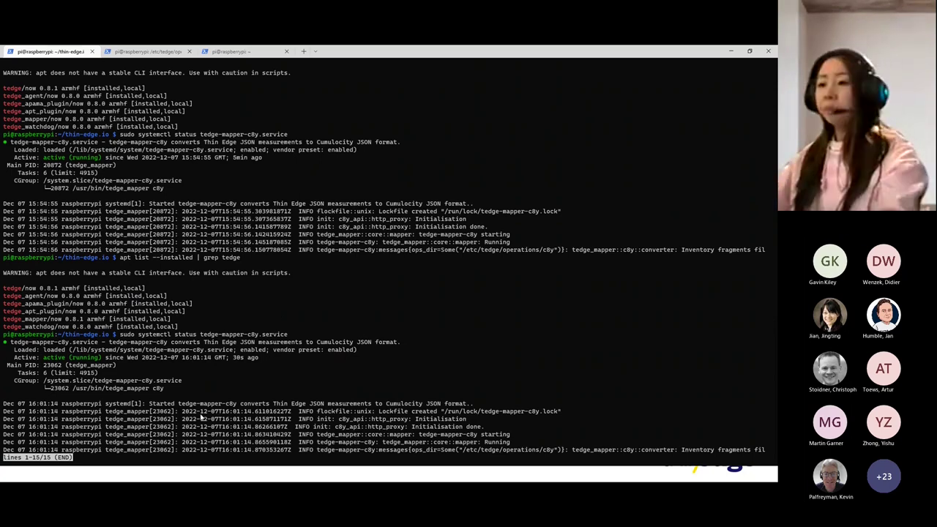
pyautogui.press('q')
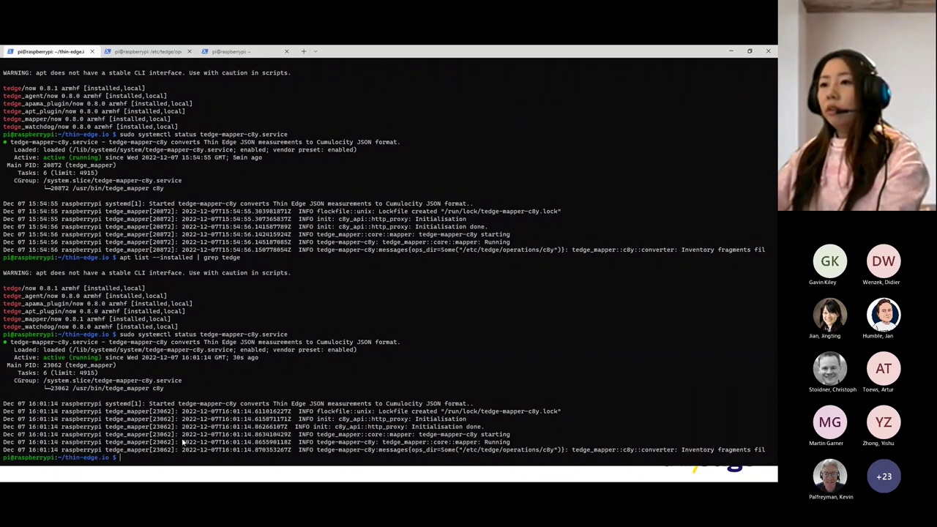
# Switch to Cumulocity IoT, reload the device's software page, filter by "tedge", and highlight the tedge_mapper version.
pyautogui.hotkey('alt', 'Tab')
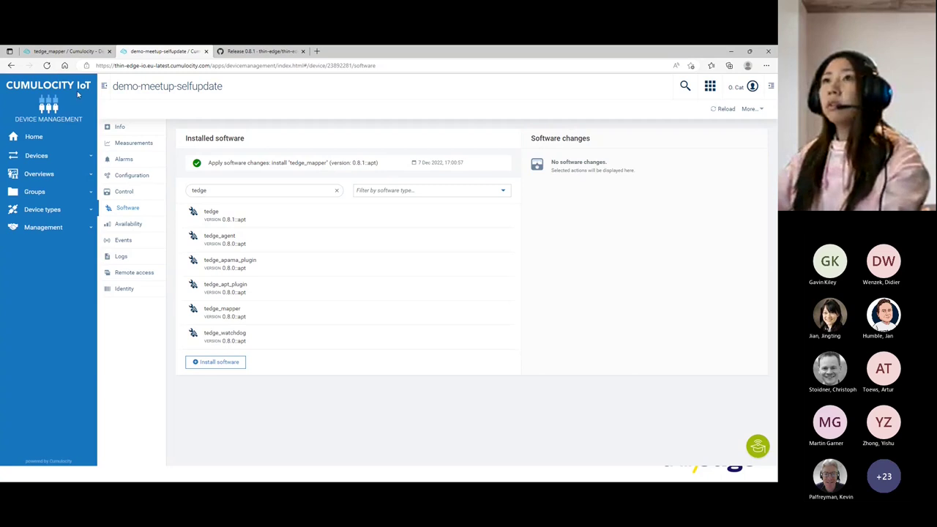
pyautogui.click(46, 65)
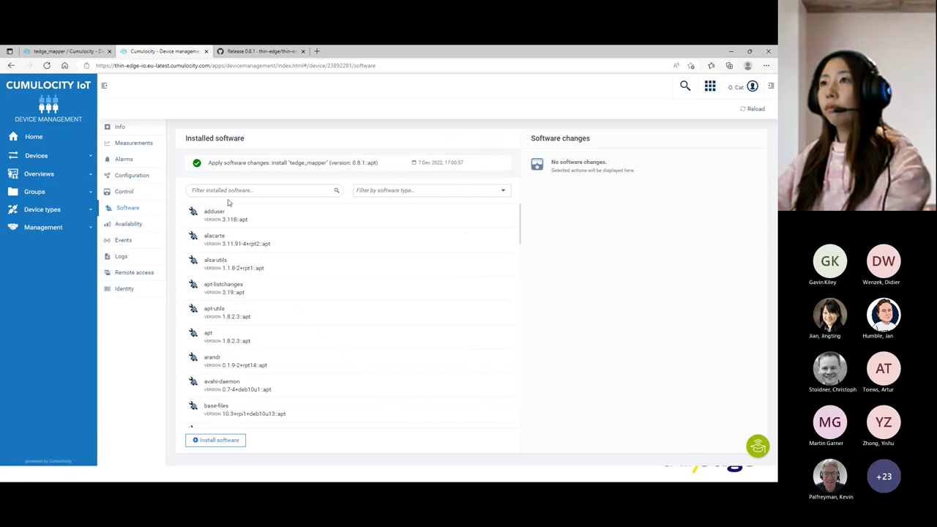
pyautogui.click(222, 189)
pyautogui.write('te')
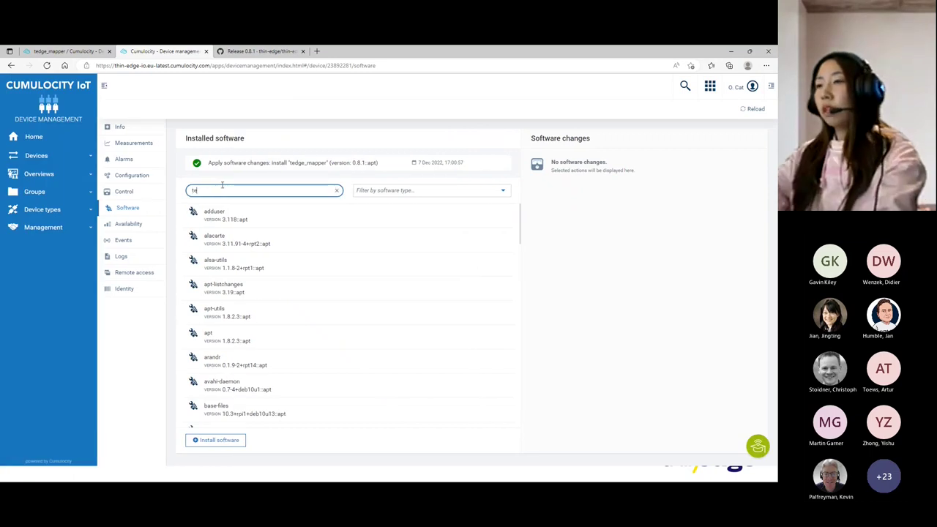
pyautogui.write('dge')
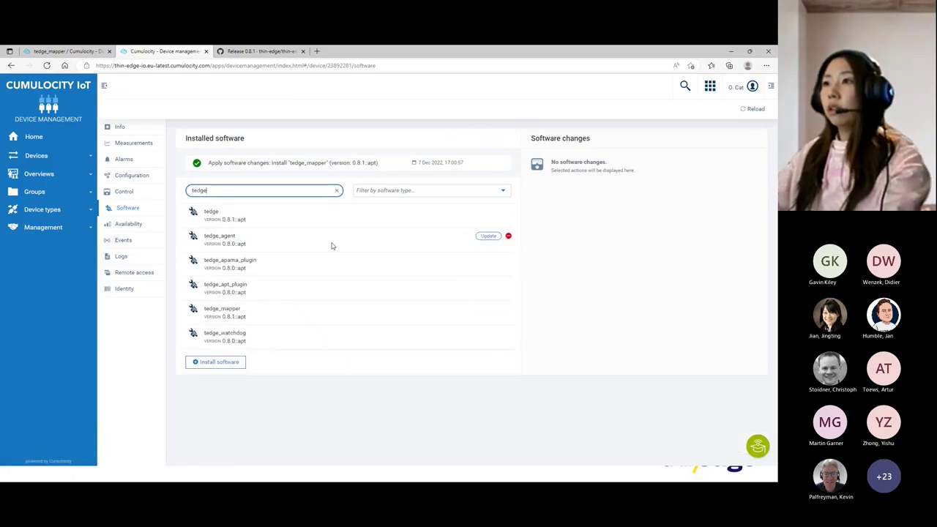
pyautogui.moveTo(223, 316); pyautogui.dragTo(234, 317)
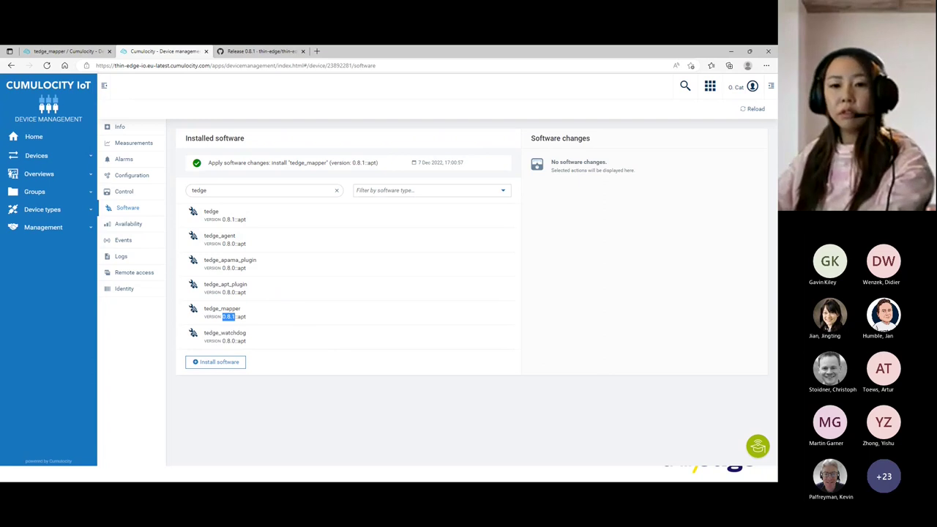
# Show the Debian package grouping slide, and highlight tedge_agent in the terminal's latest list of installed packages.
pyautogui.hotkey('alt', 'Tab')
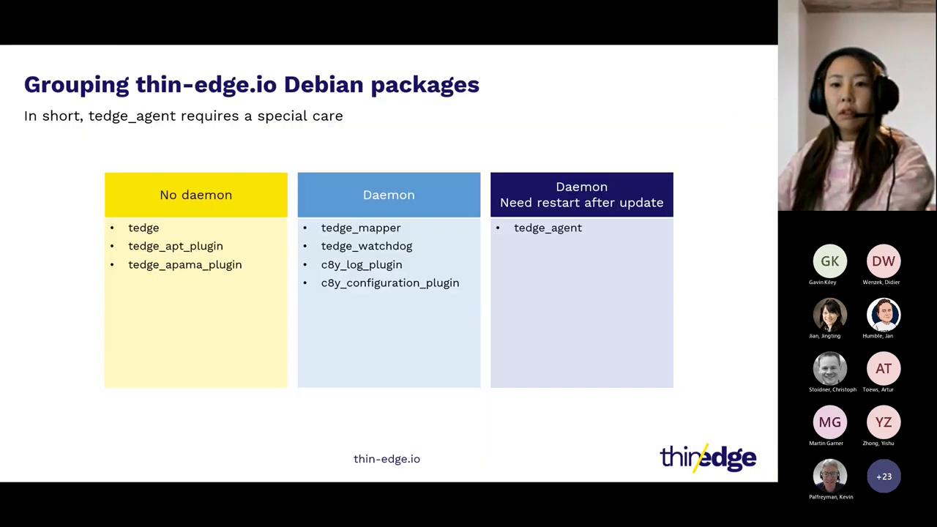
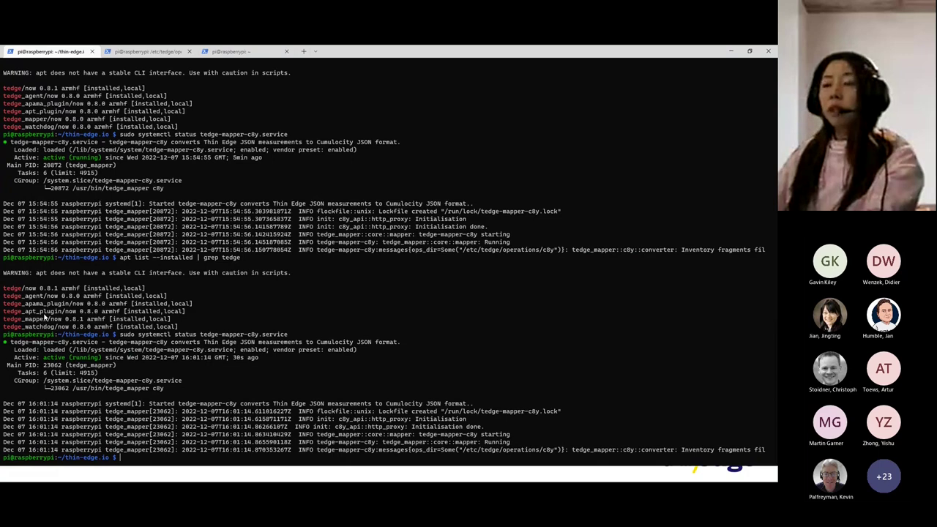
pyautogui.moveTo(50, 298); pyautogui.dragTo(3, 298)
pyautogui.click(60, 299)
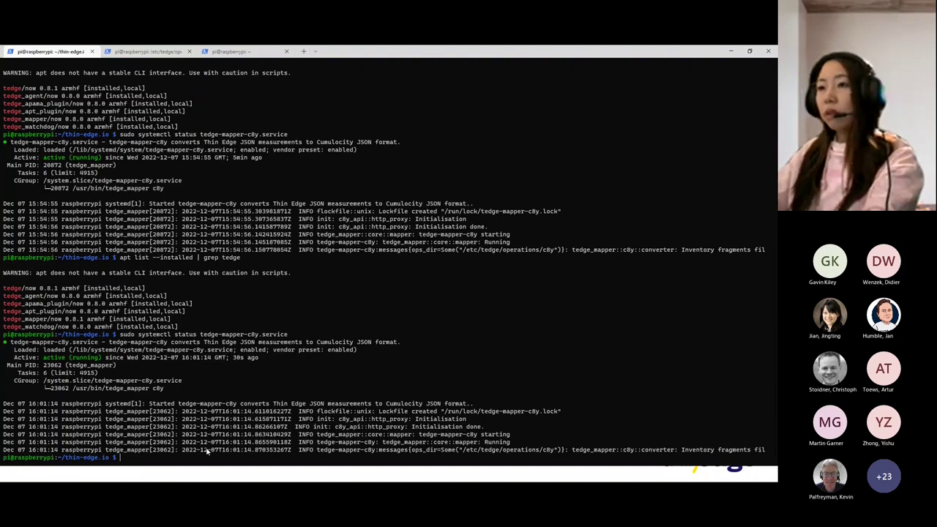
# Run sudo systemctl status tedge-agent.service and highlight the service's active state and time since start.
pyautogui.press('Up')
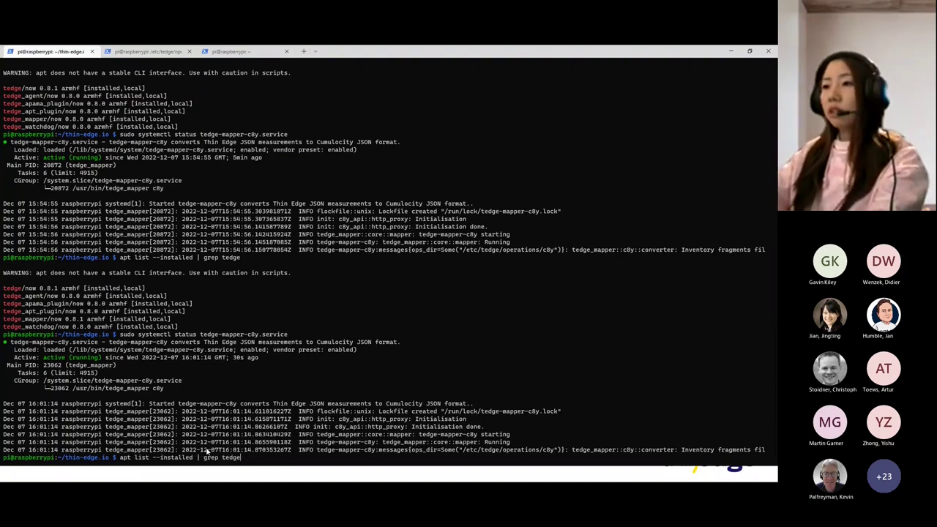
pyautogui.press('BackSpace')
pyautogui.press('BackSpace')
pyautogui.press('BackSpace')
pyautogui.press('BackSpace')
pyautogui.press('BackSpace')
pyautogui.press('BackSpace')
pyautogui.press('BackSpace')
pyautogui.press('BackSpace')
pyautogui.press('BackSpace')
pyautogui.press('BackSpace')
pyautogui.press('BackSpace')
pyautogui.press('BackSpace')
pyautogui.press('BackSpace')
pyautogui.press('BackSpace')
pyautogui.press('BackSpace')
pyautogui.press('BackSpace')
pyautogui.press('BackSpace')
pyautogui.press('BackSpace')
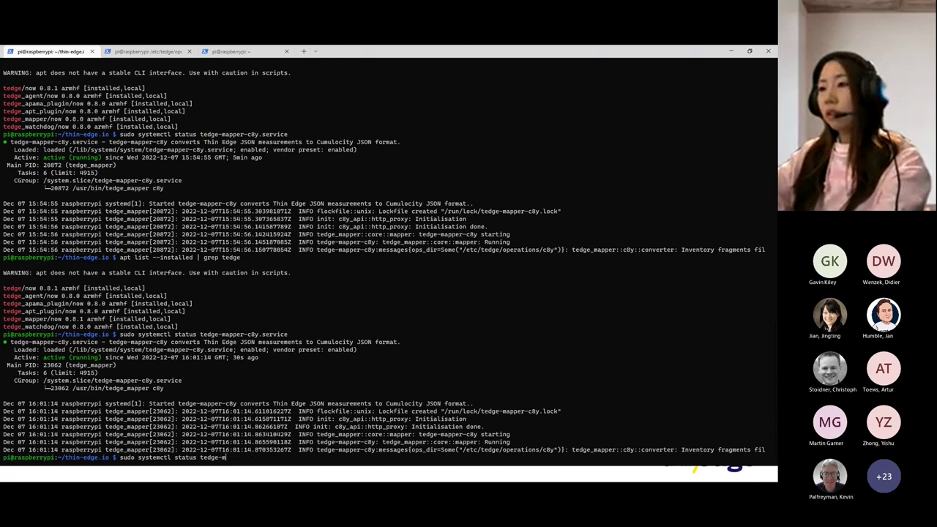
pyautogui.write('agent.service')
pyautogui.press('Return')
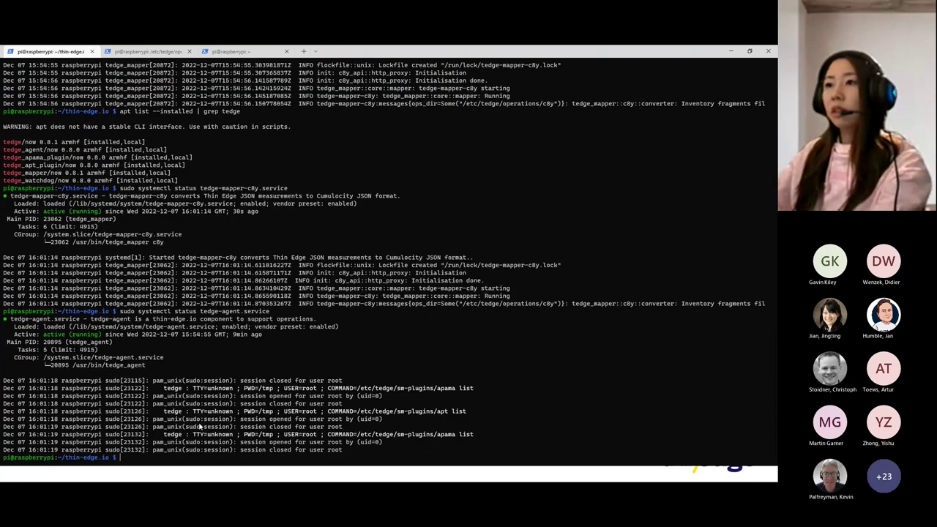
pyautogui.moveTo(47, 329); pyautogui.dragTo(265, 335)
pyautogui.click(230, 334)
pyautogui.click(251, 343)
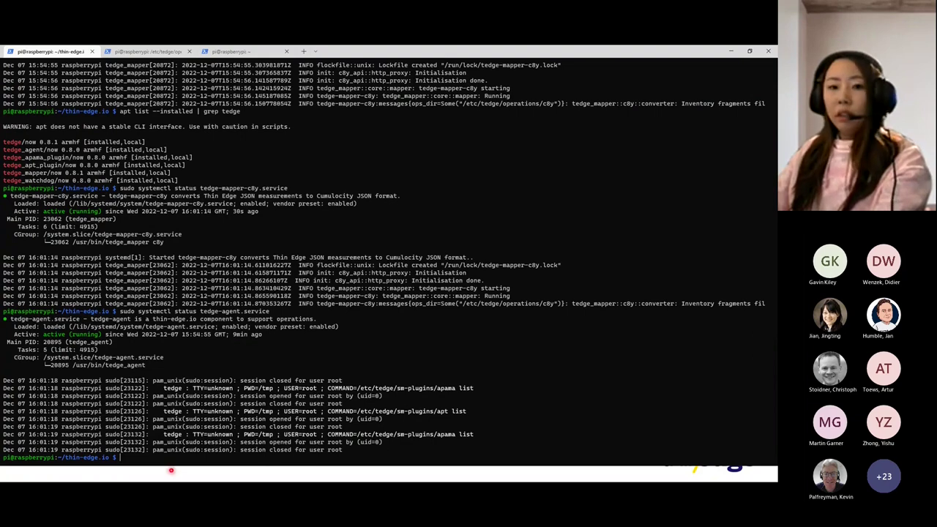
# Switch to Cumulocity IoT and open the tedge_agent entry in the software repository to view its available versions.
pyautogui.hotkey('alt', 'Tab')
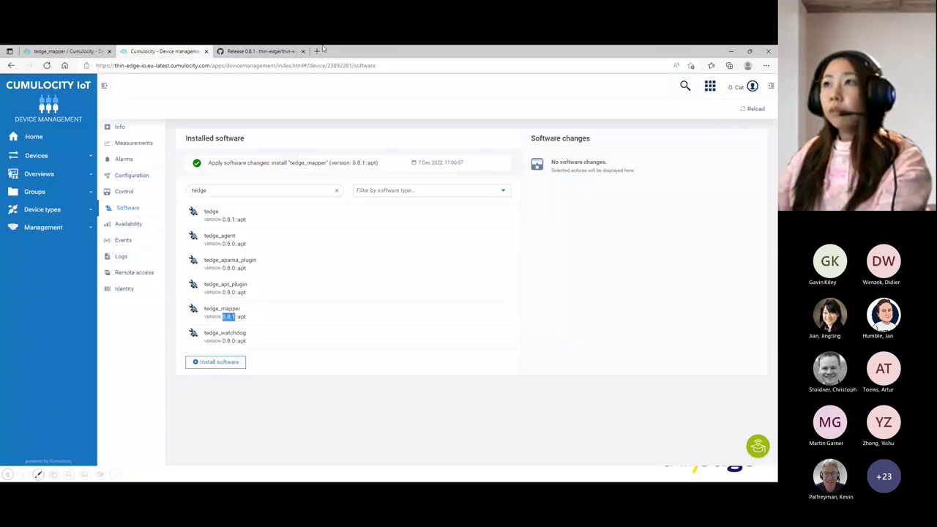
pyautogui.click(11, 66)
pyautogui.click(11, 65)
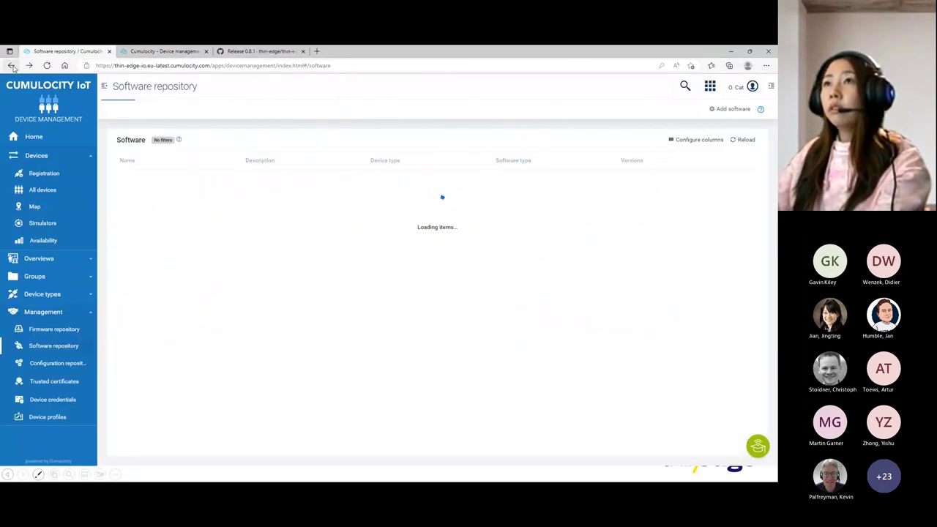
pyautogui.scroll(-3, 205, 359)
pyautogui.scroll(-3, 205, 358)
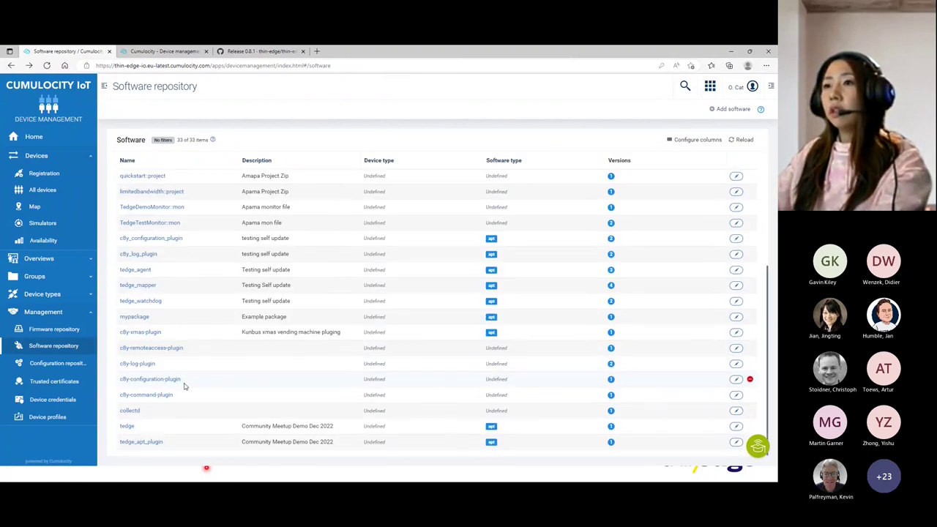
pyautogui.click(135, 269)
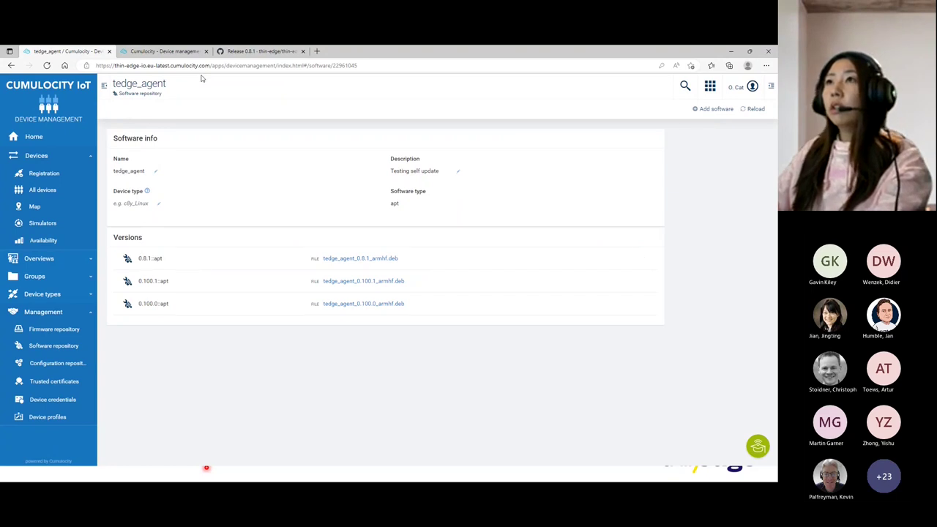
# Update tedge_agent to version 0.8.1::apt on the demo-meetup-selfupdate device and apply the software changes.
pyautogui.click(188, 52)
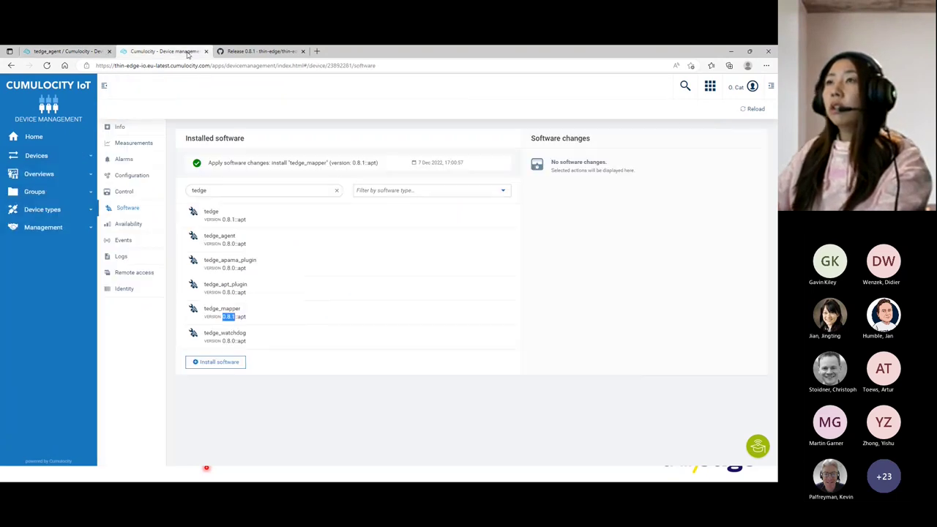
pyautogui.click(320, 442)
pyautogui.click(488, 237)
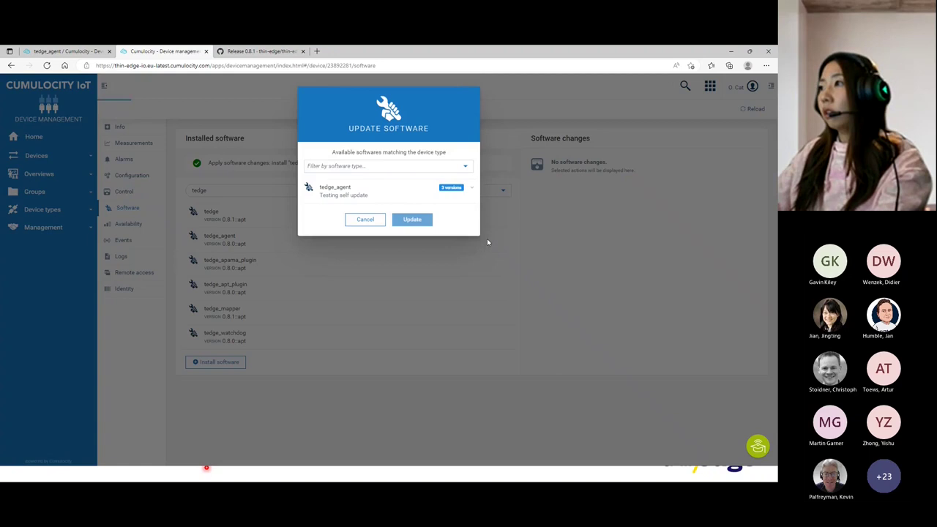
pyautogui.click(472, 198)
pyautogui.click(325, 225)
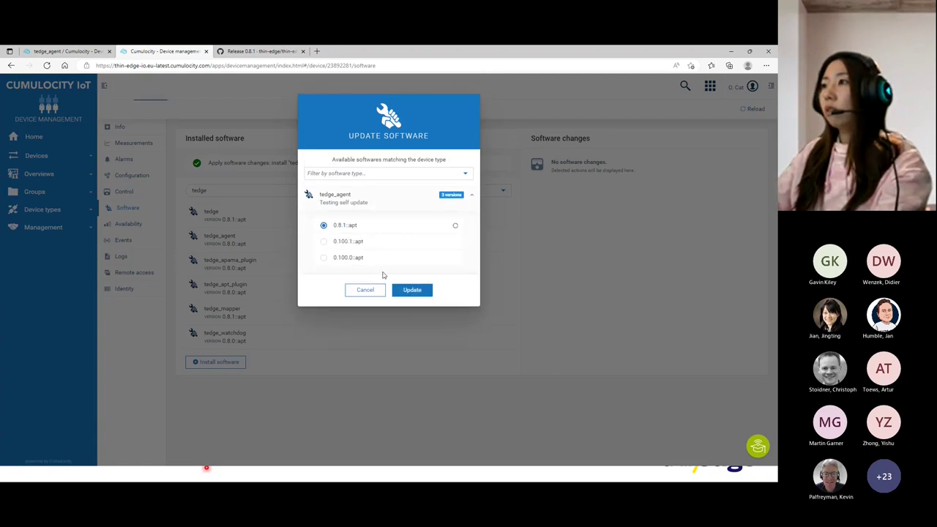
pyautogui.click(409, 290)
pyautogui.click(608, 363)
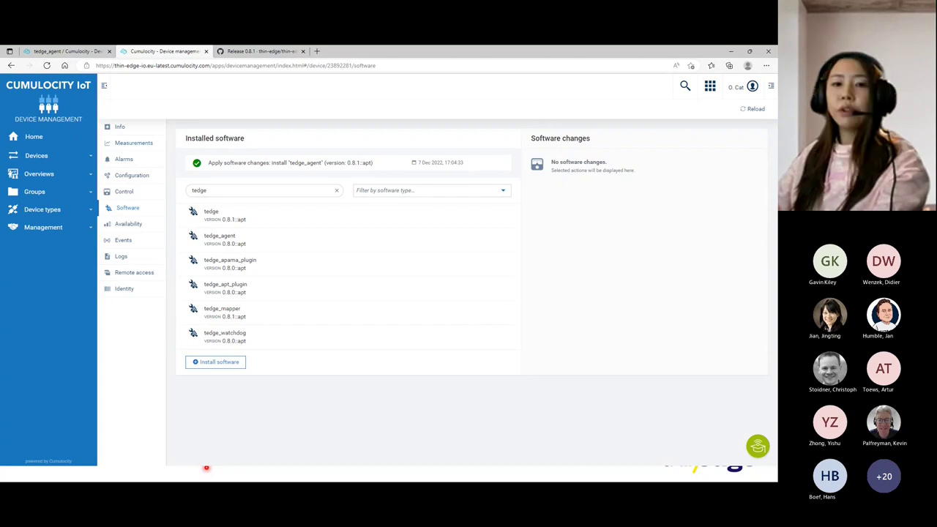
# In the terminal, rerun apt list --installed | grep tedge and highlight the tedge_agent package and its version.
pyautogui.hotkey('alt', 'Tab')
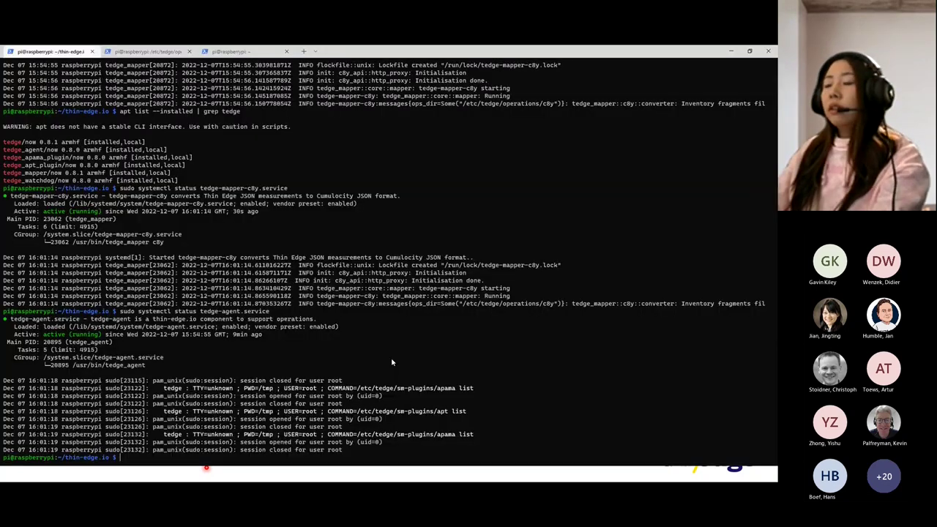
pyautogui.press('Up')
pyautogui.press('Up')
pyautogui.press('Up')
pyautogui.press('Up')
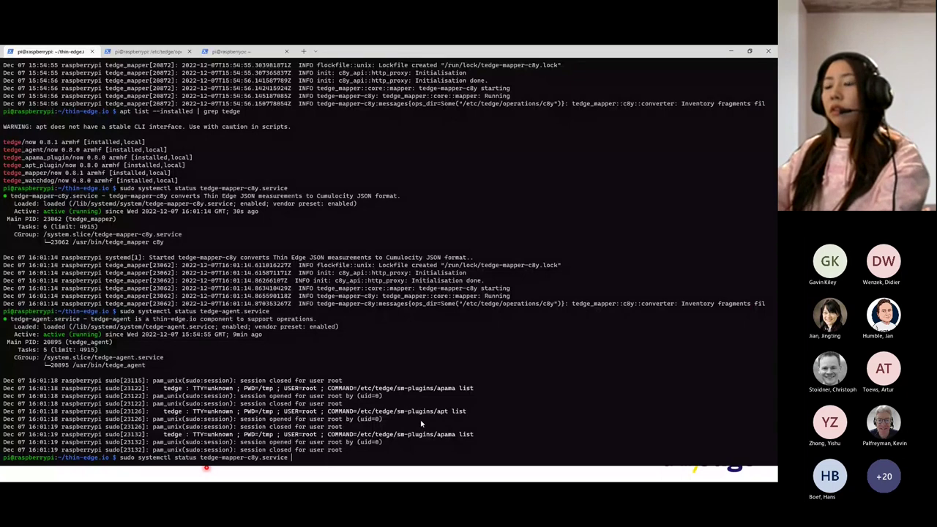
pyautogui.press('Return')
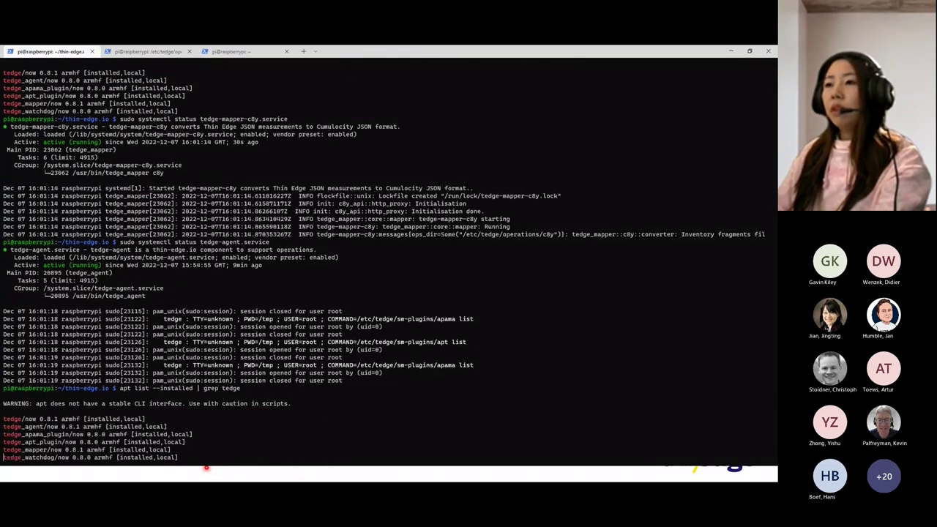
pyautogui.doubleClick(41, 423)
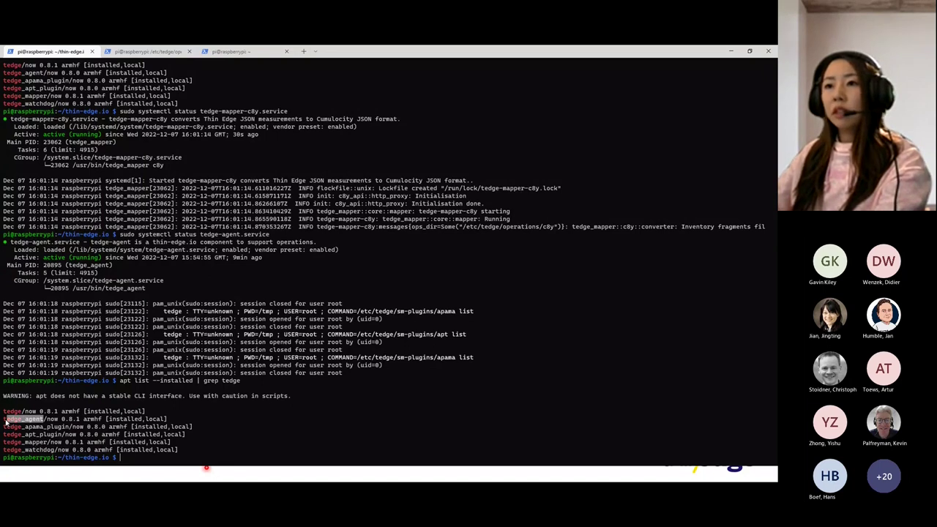
pyautogui.moveTo(61, 423); pyautogui.dragTo(84, 422)
pyautogui.click(145, 462)
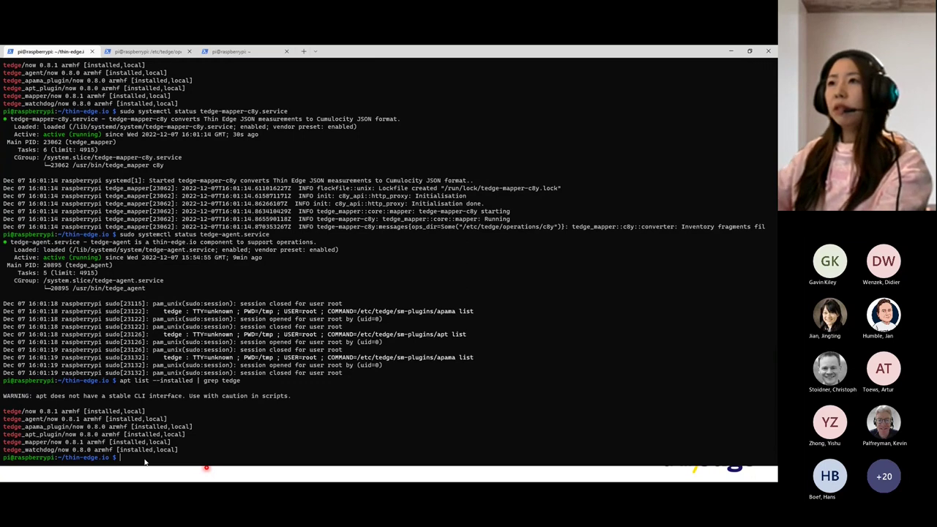
# Rerun sudo systemctl status tedge-agent.service and highlight the time since start and the service name.
pyautogui.press('Up')
pyautogui.press('Up')
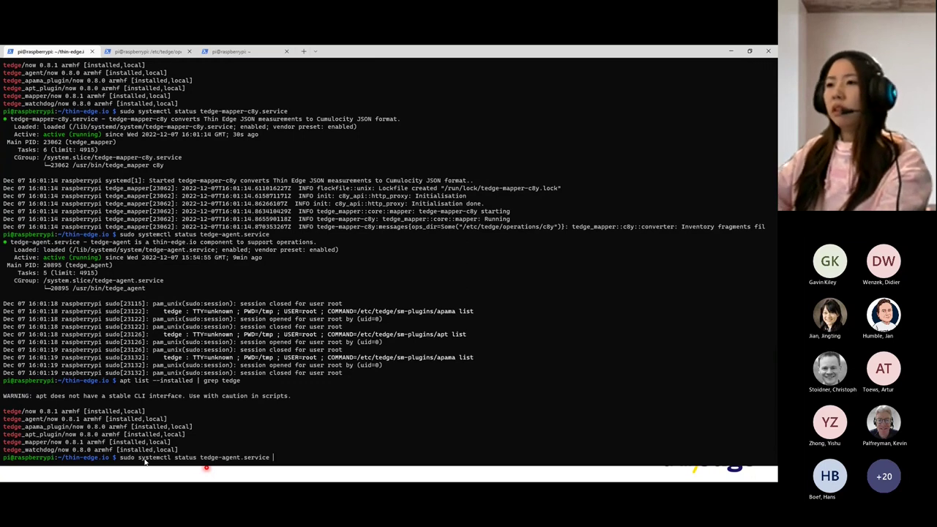
pyautogui.press('Return')
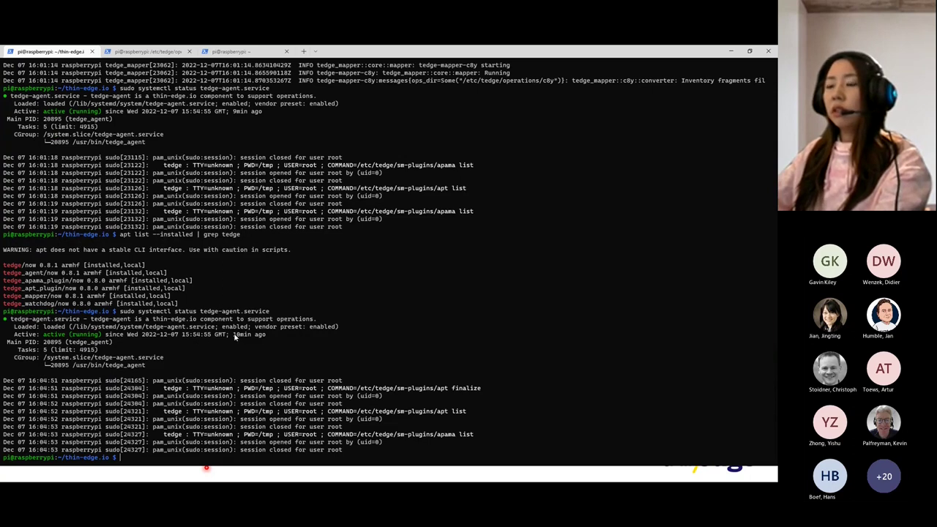
pyautogui.moveTo(233, 335); pyautogui.dragTo(266, 336)
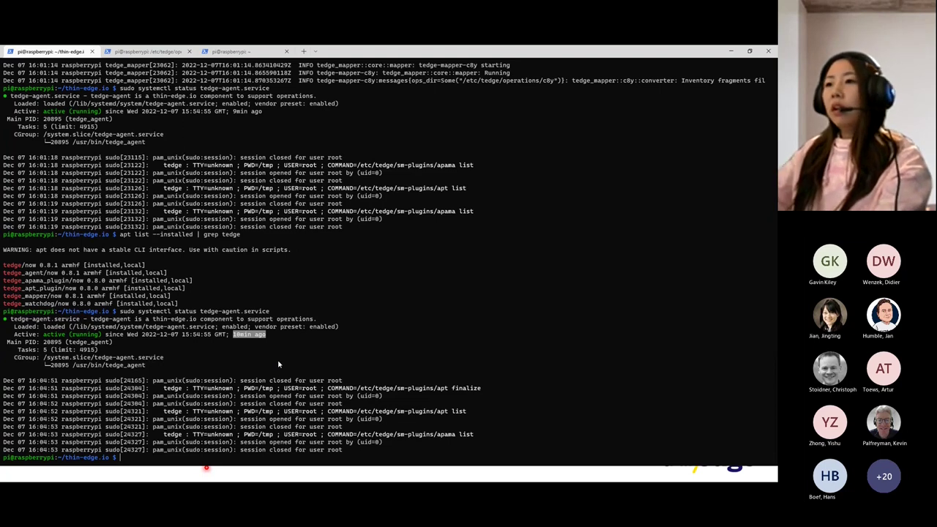
pyautogui.click(278, 364)
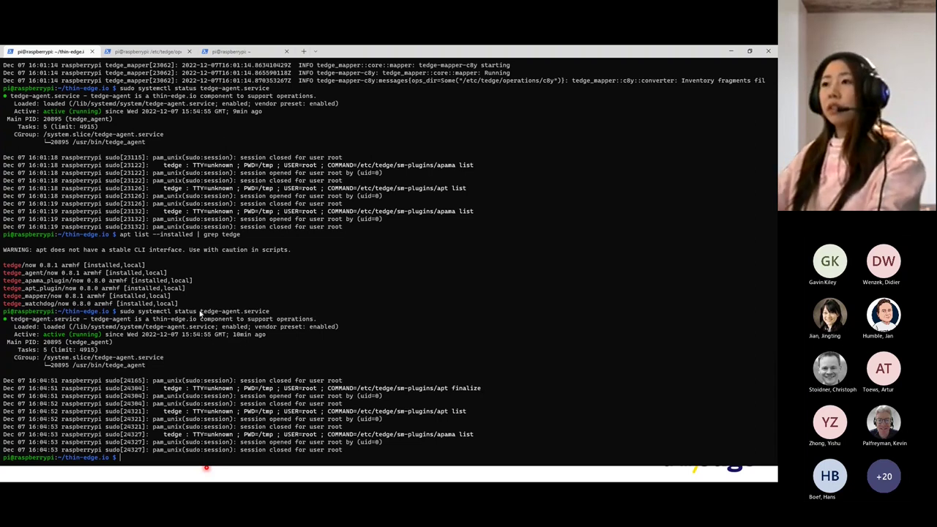
pyautogui.moveTo(200, 313); pyautogui.dragTo(270, 313)
pyautogui.click(268, 362)
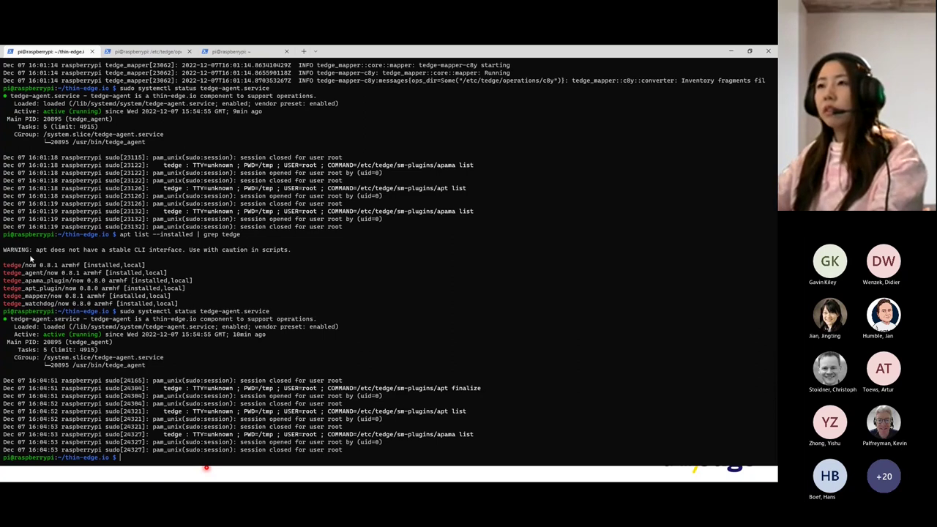
# Switch to Cumulocity IoT and connect to the device's localhost SSH endpoint through remote access.
pyautogui.hotkey('alt', 'Tab')
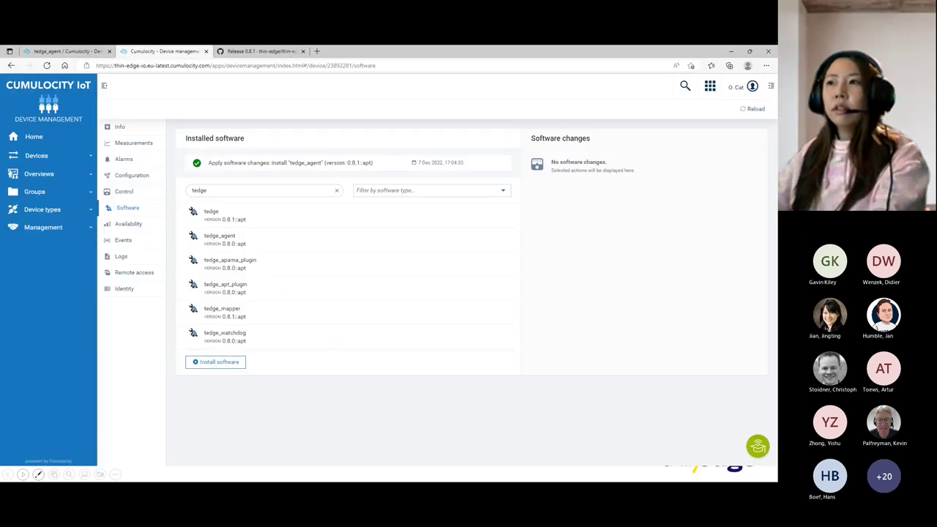
pyautogui.click(145, 273)
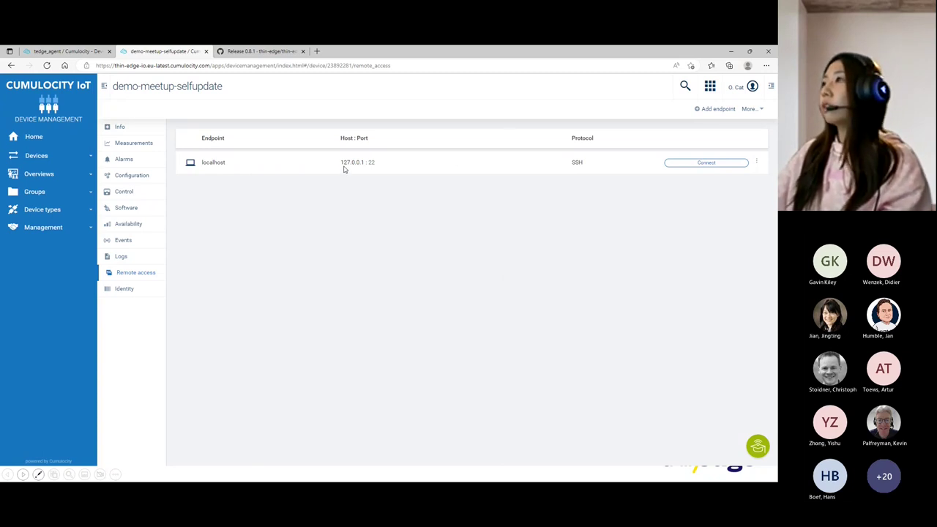
pyautogui.click(689, 163)
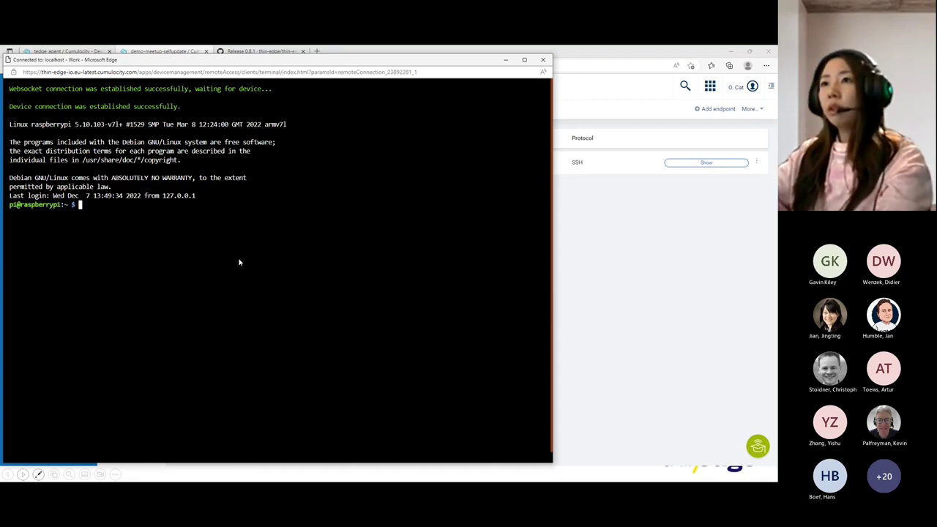
# In the remote SSH session, recall the tedge-agent.service restart command, change restart to status, and run sudo systemctl status tedge-agent.service.
pyautogui.hotkey('ctrl', 'r')
pyautogui.write('syste')
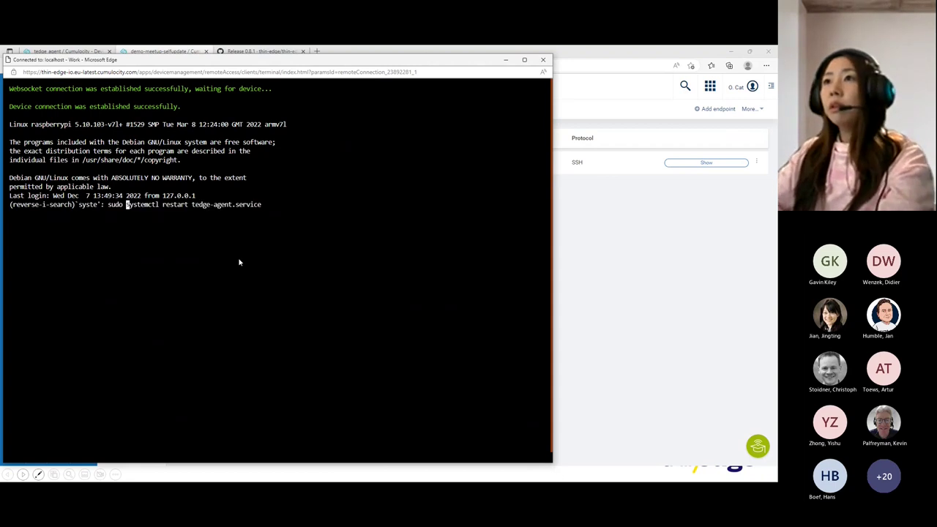
pyautogui.press('Right')
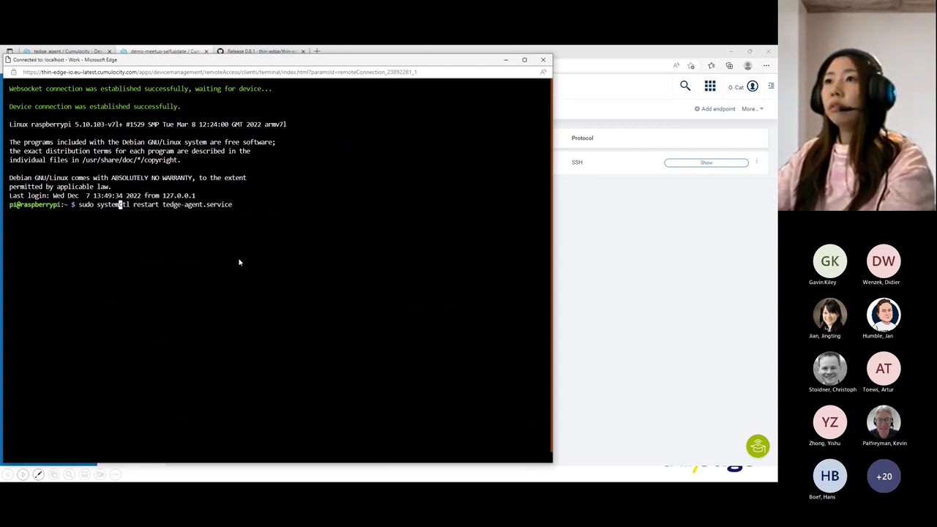
pyautogui.press('Right')
pyautogui.press('Right')
pyautogui.press('Right')
pyautogui.press('Right')
pyautogui.press('Right')
pyautogui.press('Right')
pyautogui.press('Right')
pyautogui.press('Right')
pyautogui.press('Right')
pyautogui.press('Right')
pyautogui.press('Right')
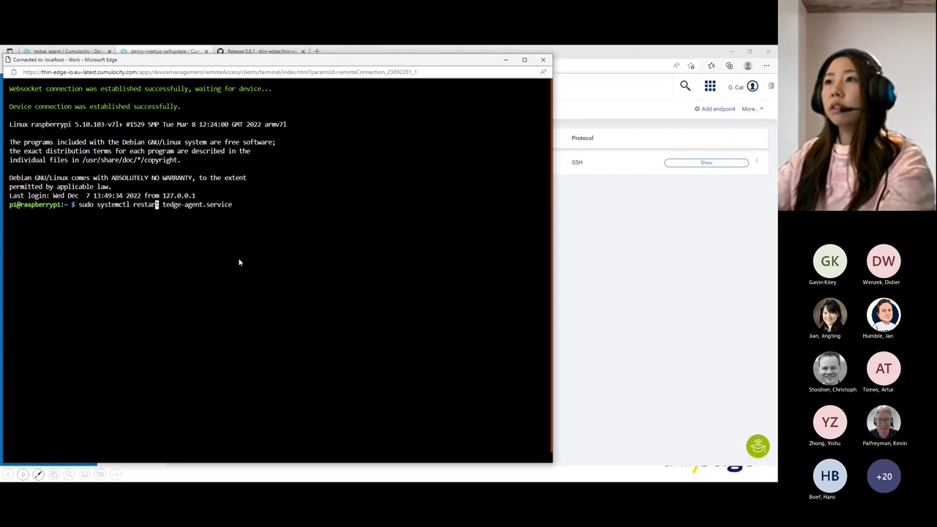
pyautogui.press('BackSpace')
pyautogui.press('BackSpace')
pyautogui.press('BackSpace')
pyautogui.press('BackSpace')
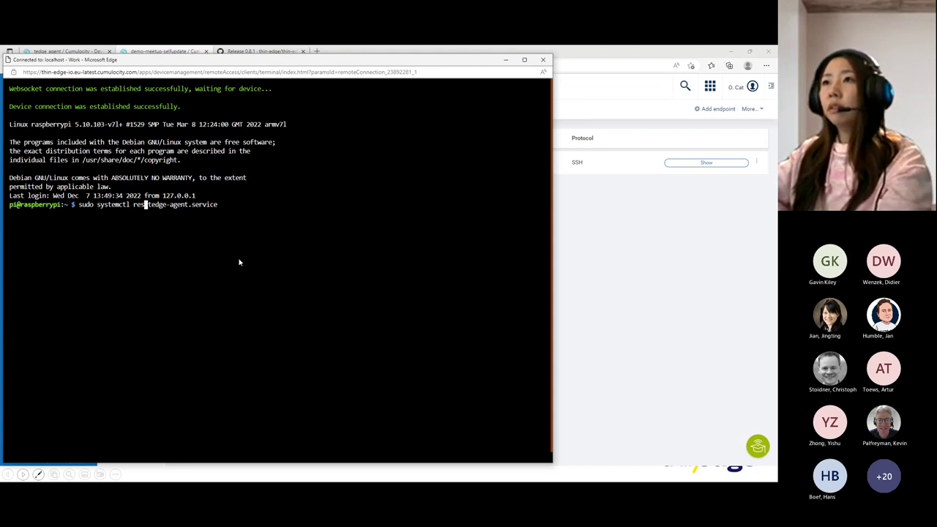
pyautogui.press('BackSpace')
pyautogui.press('BackSpace')
pyautogui.press('BackSpace')
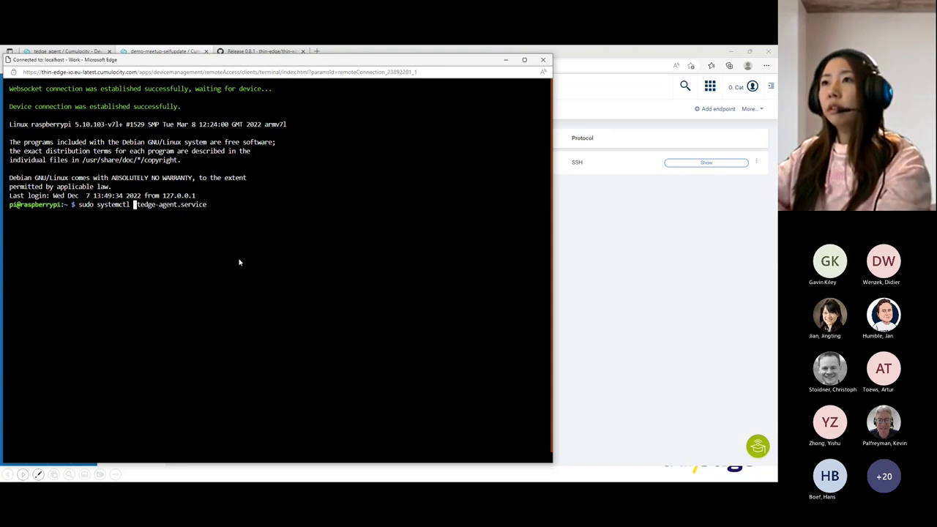
pyautogui.write('status')
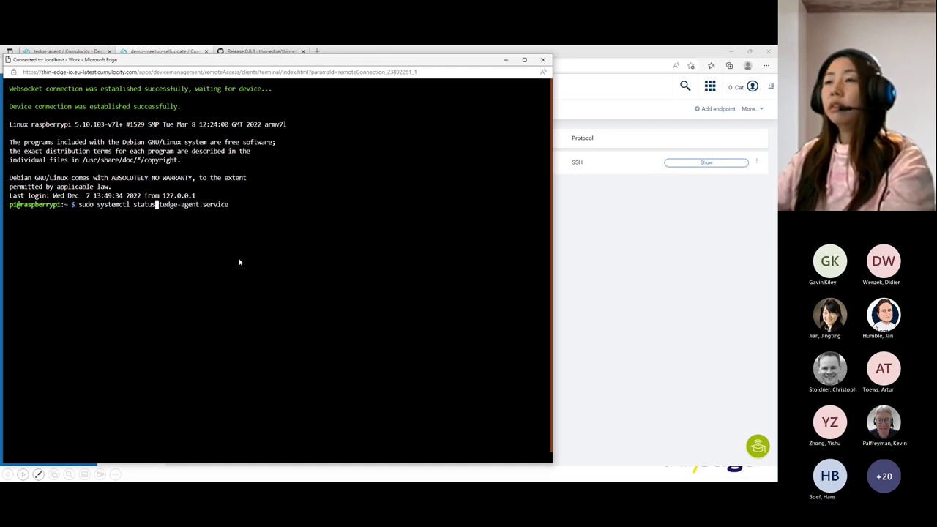
pyautogui.press('Return')
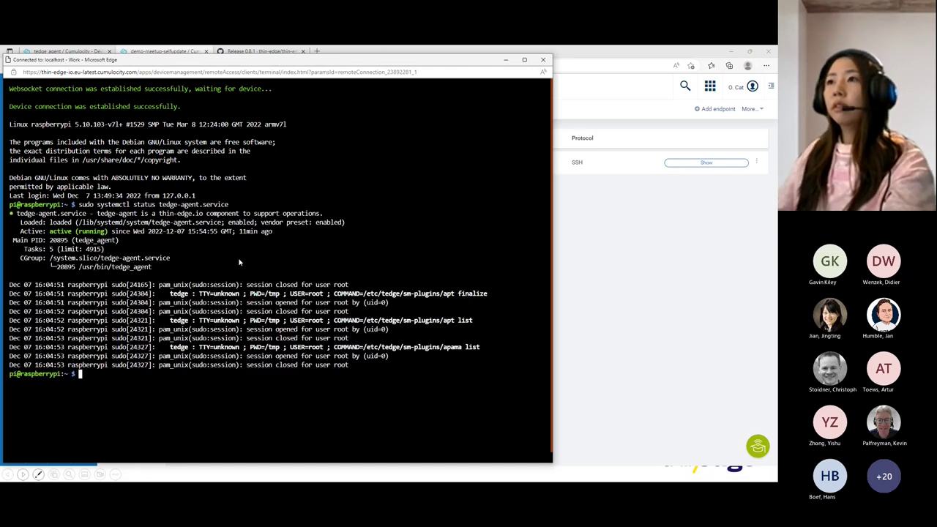
# Highlight the tedge-agent service's time since start, and run sudo systemctl restart tedge-agent.service by changing status to restart in the recalled command.
pyautogui.moveTo(240, 231); pyautogui.dragTo(281, 233)
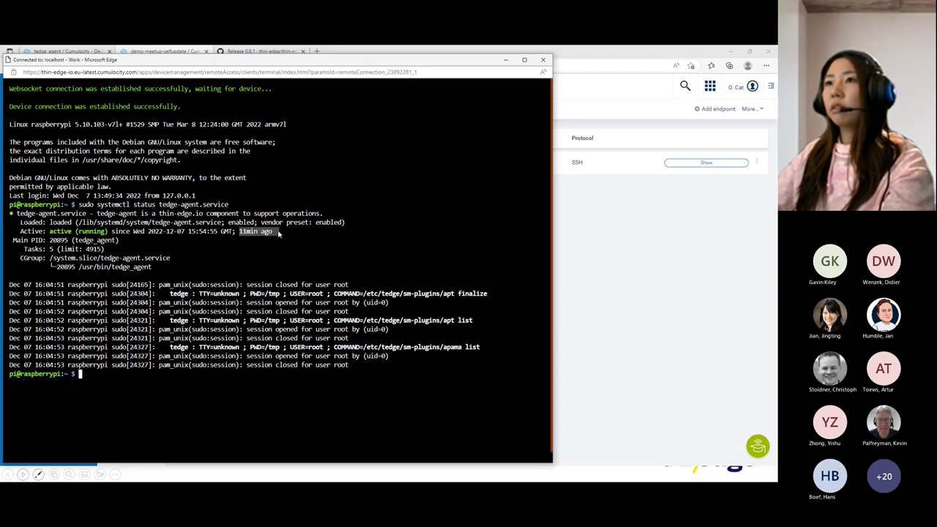
pyautogui.click(267, 244)
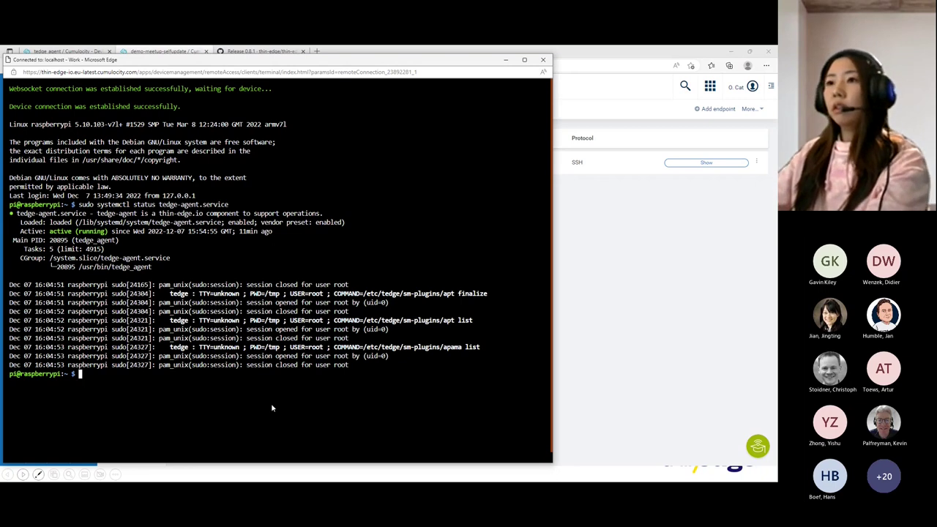
pyautogui.press('Up')
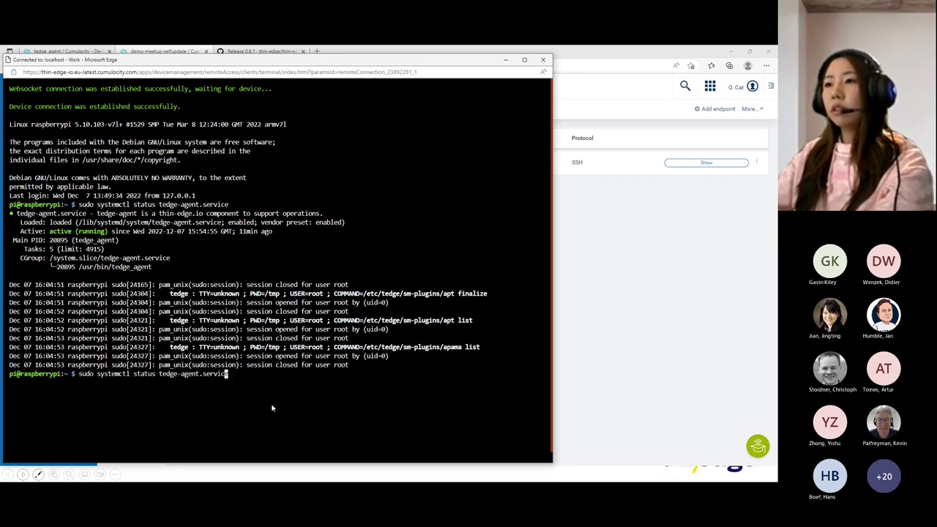
pyautogui.press('Left')
pyautogui.press('Left')
pyautogui.press('Left')
pyautogui.press('Left')
pyautogui.press('Left')
pyautogui.press('Left')
pyautogui.press('Left')
pyautogui.press('Left')
pyautogui.press('Left')
pyautogui.press('Left')
pyautogui.press('Left')
pyautogui.press('Left')
pyautogui.press('Left')
pyautogui.press('Left')
pyautogui.press('Left')
pyautogui.press('Left')
pyautogui.press('Left')
pyautogui.press('Left')
pyautogui.press('Left')
pyautogui.press('Left')
pyautogui.press('BackSpace')
pyautogui.press('BackSpace')
pyautogui.press('BackSpace')
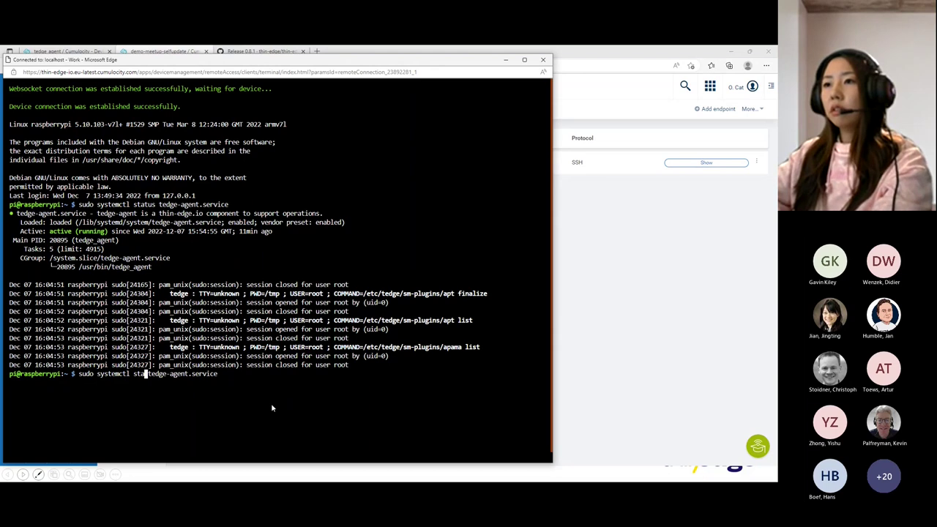
pyautogui.press('BackSpace')
pyautogui.press('BackSpace')
pyautogui.press('BackSpace')
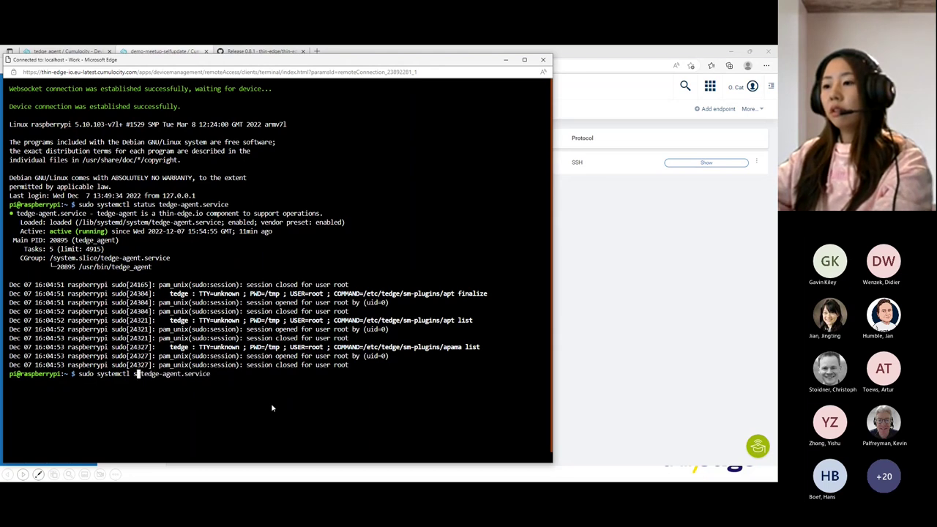
pyautogui.write('restart')
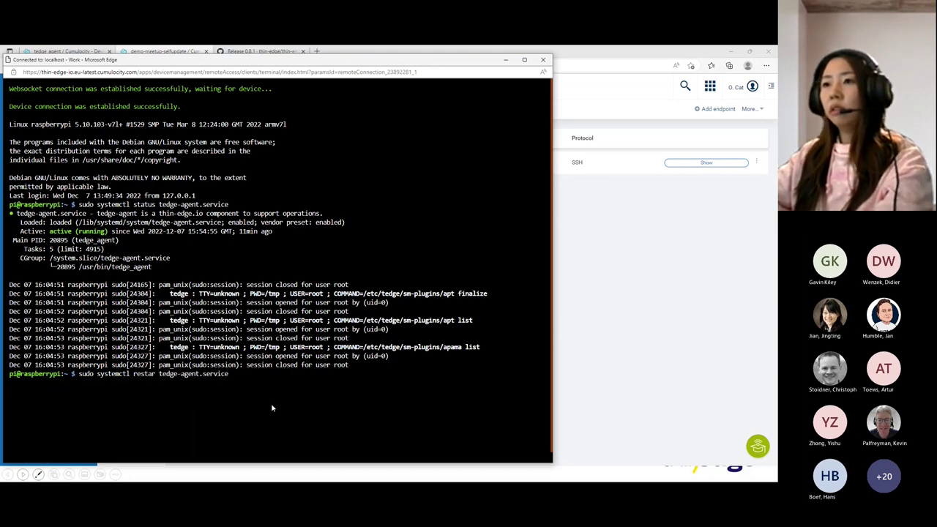
pyautogui.press('Return')
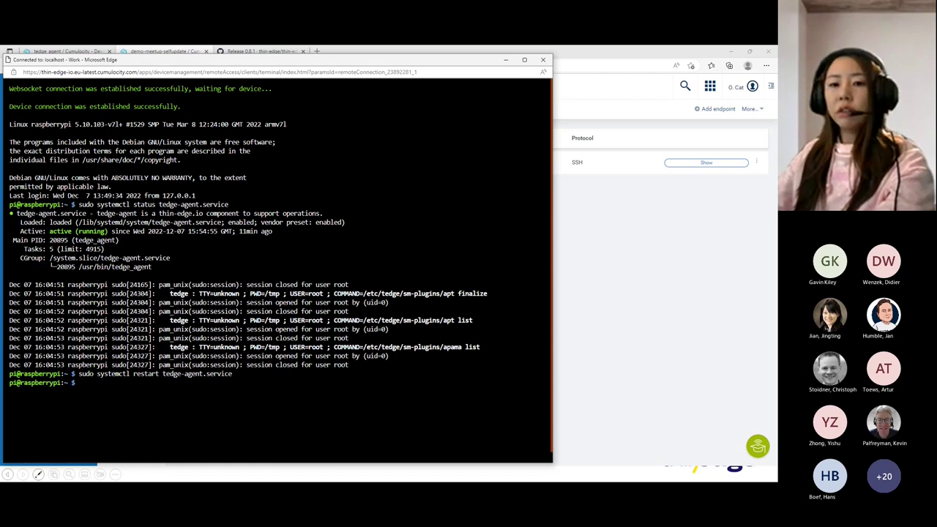
# Switch to the local terminal, rerun sudo systemctl status tedge-agent.service, and return to the presentation slides.
pyautogui.hotkey('alt', 'Tab')
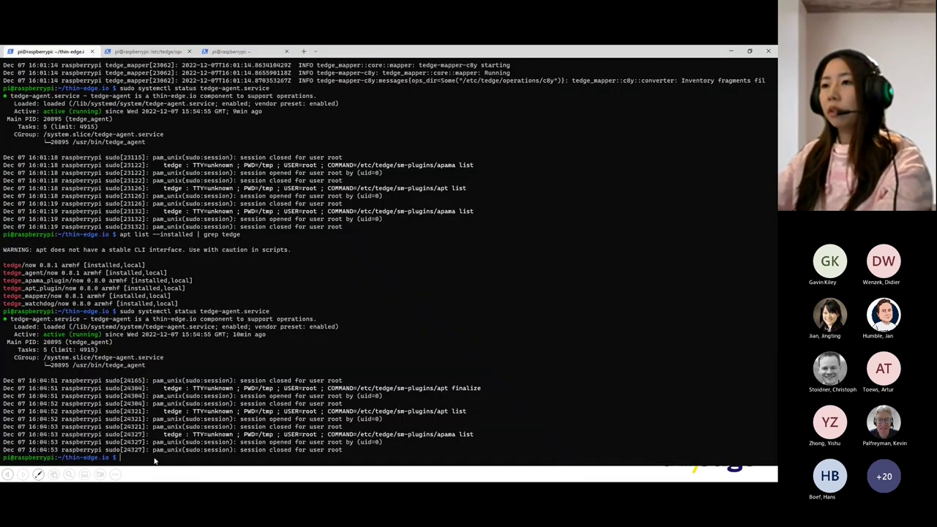
pyautogui.press('Up')
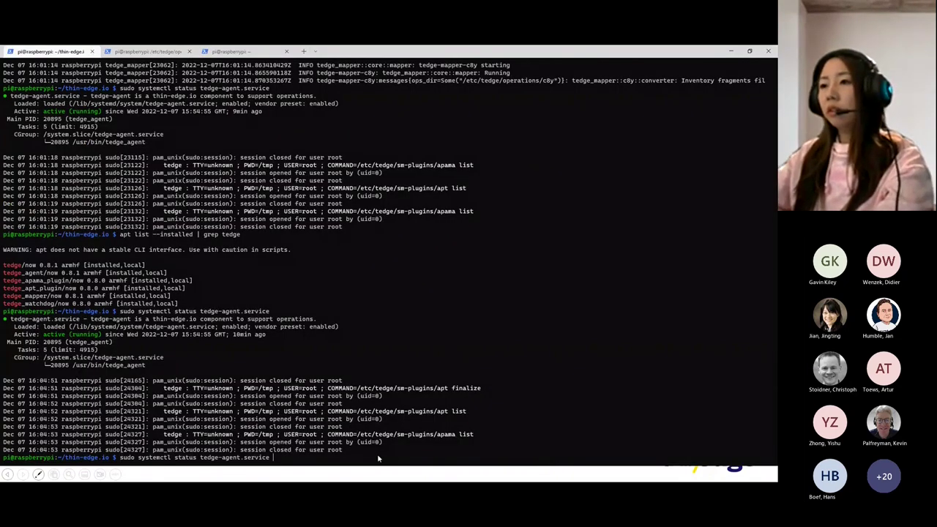
pyautogui.press('Return')
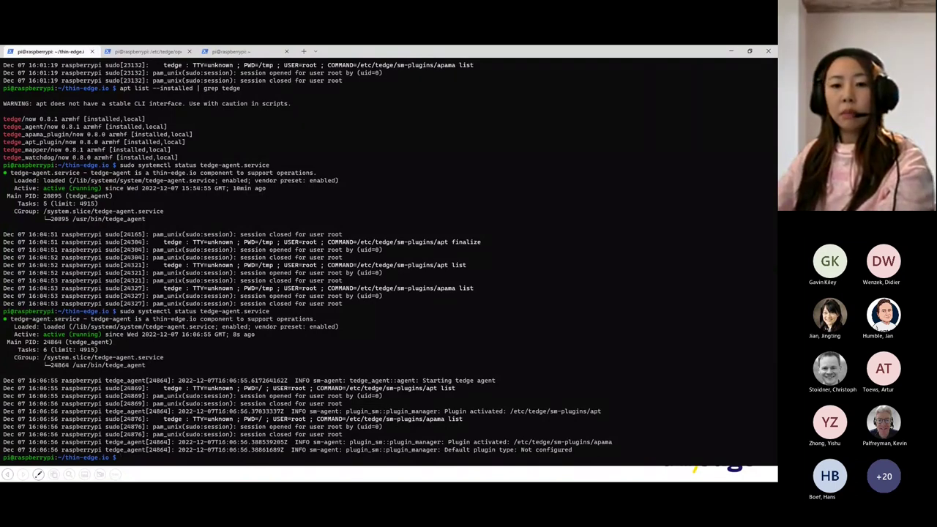
pyautogui.hotkey('alt', 'Tab')
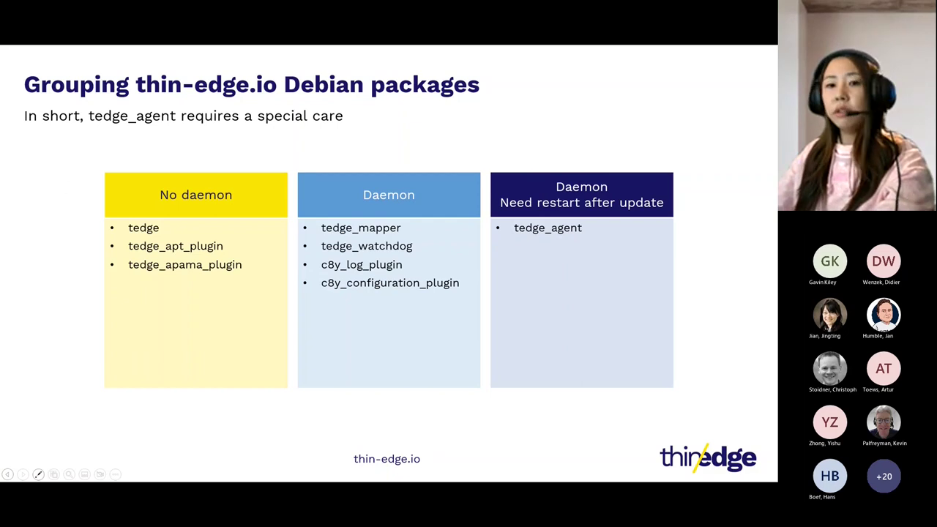